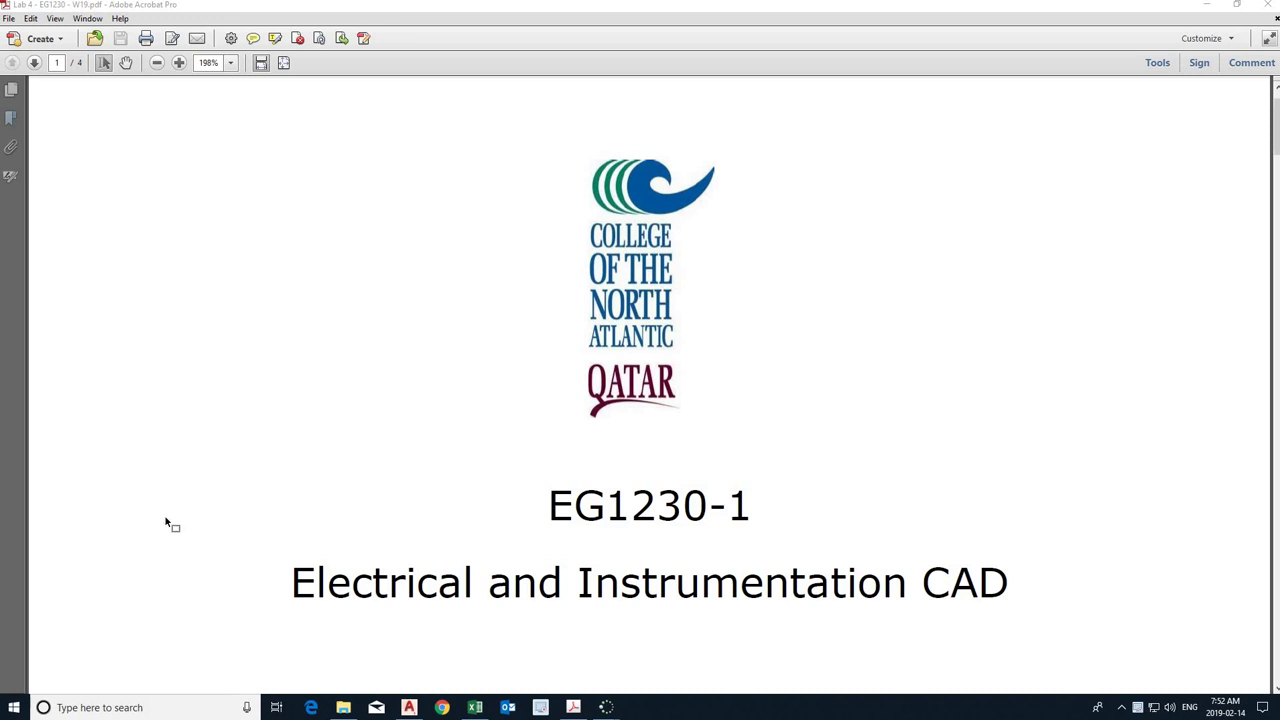
Scroll down the Lab 4 PDF past the cover, instructions and reference diagrams to the output-module wiring pages.
scroll(210, 511, "down", 1)
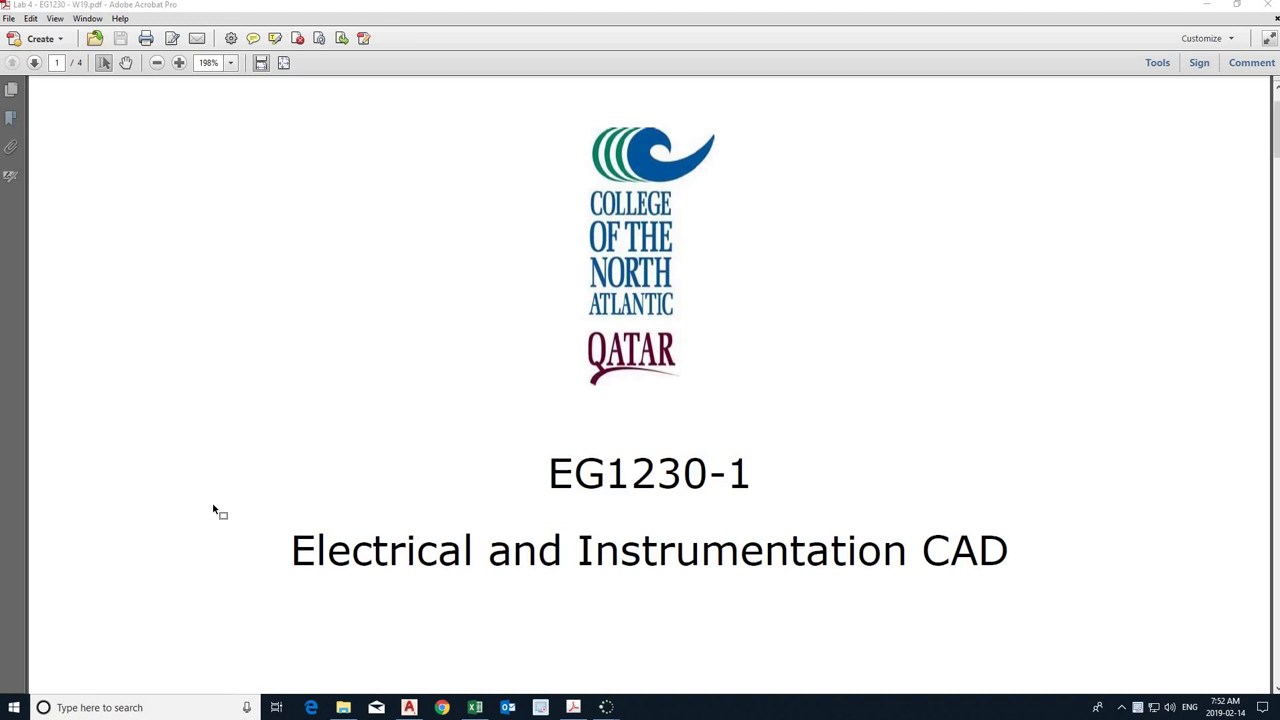
scroll(215, 508, "down", 5)
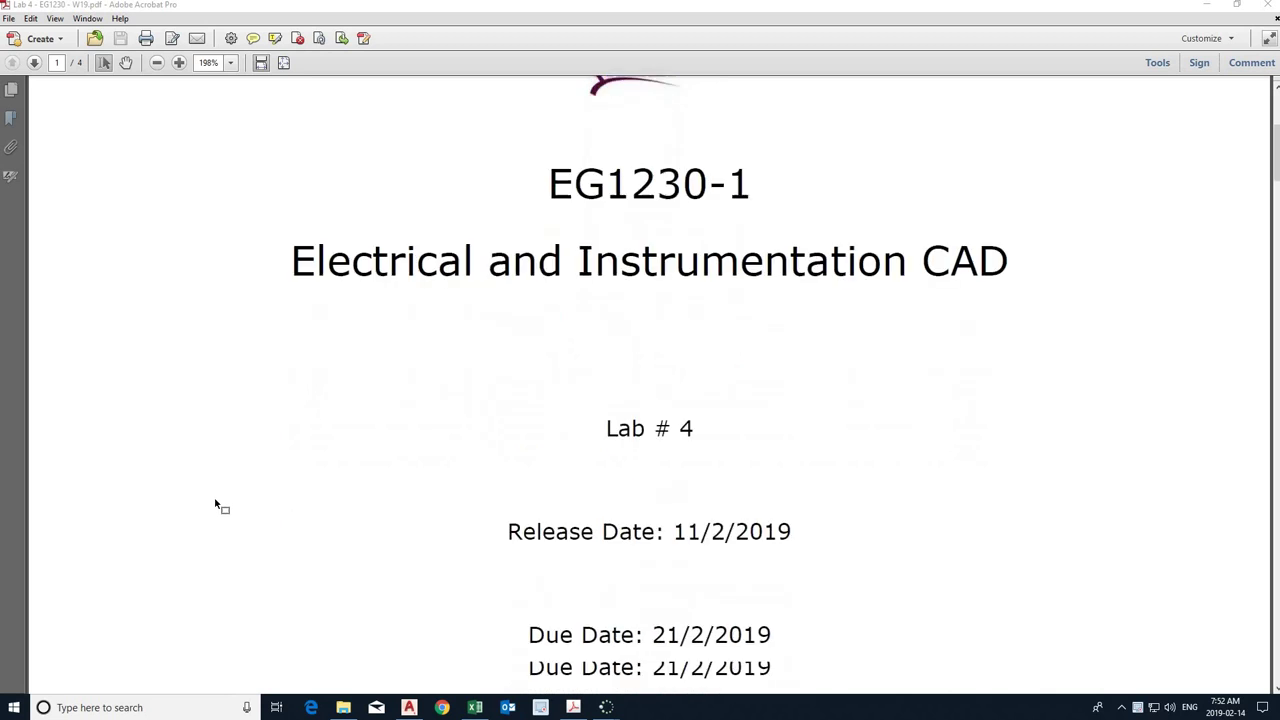
scroll(215, 507, "down", 12)
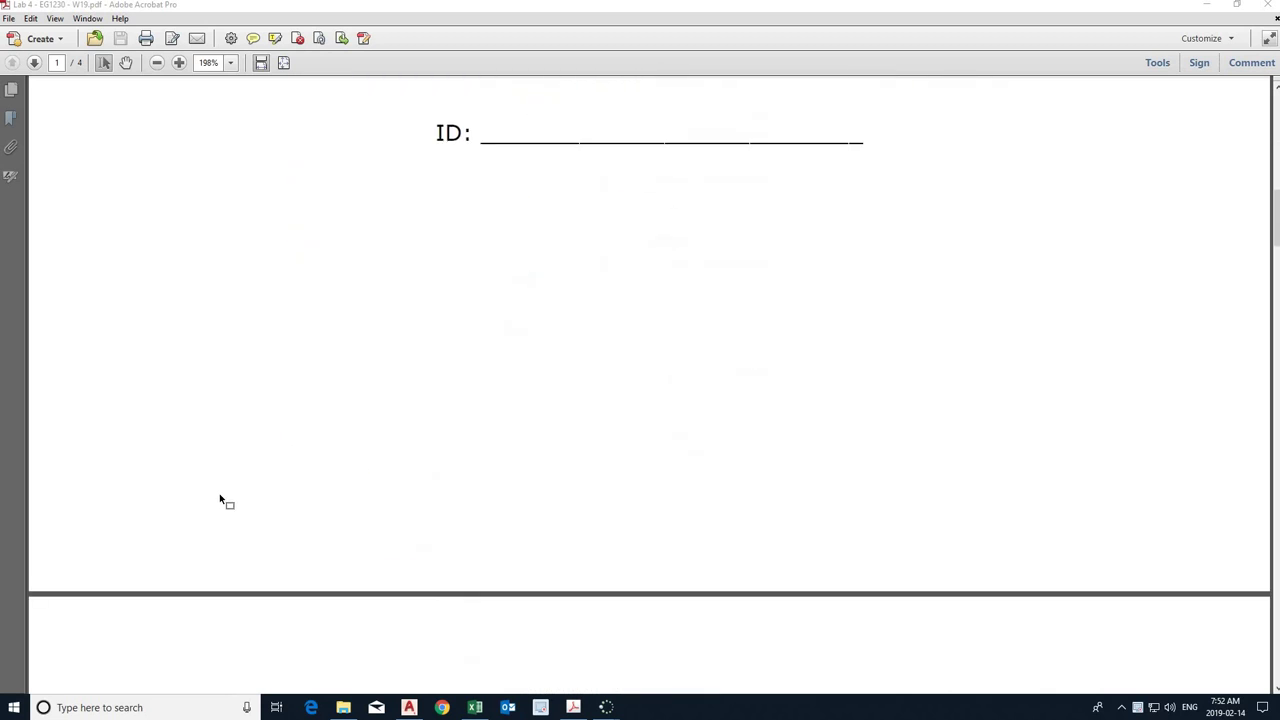
scroll(185, 510, "down", 3)
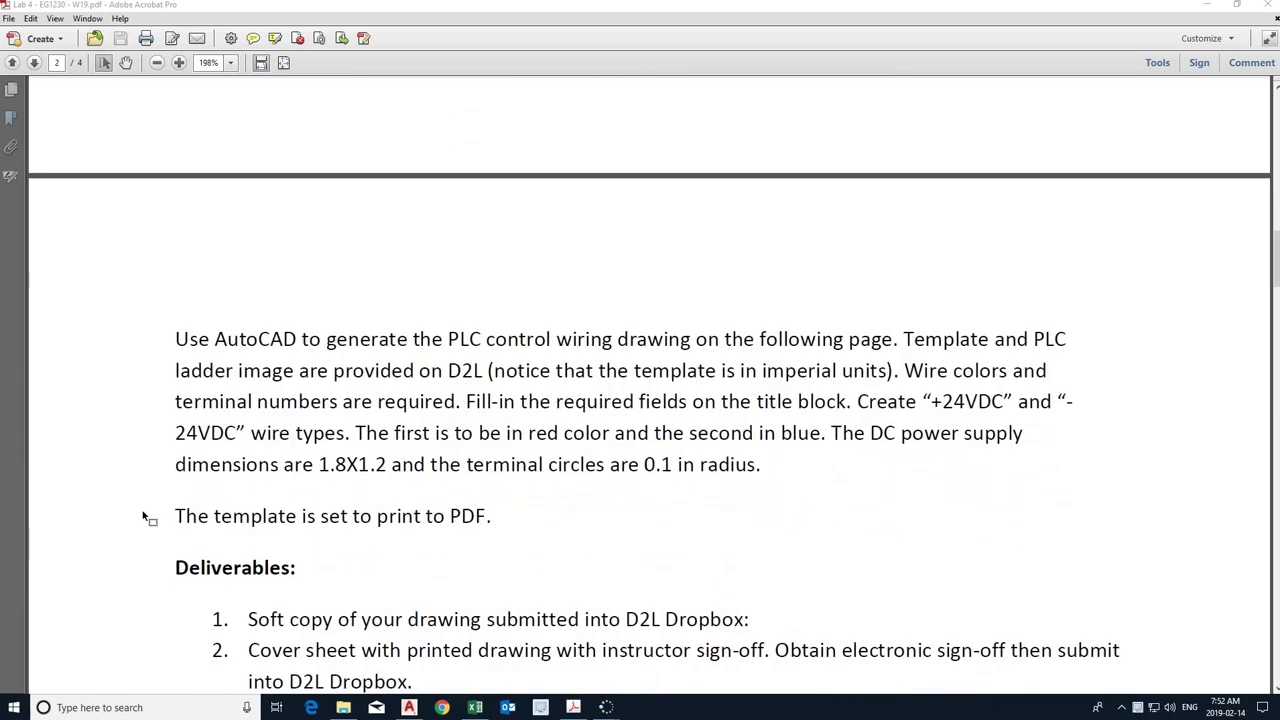
scroll(146, 517, "down", 1)
scroll(146, 517, "down", 1)
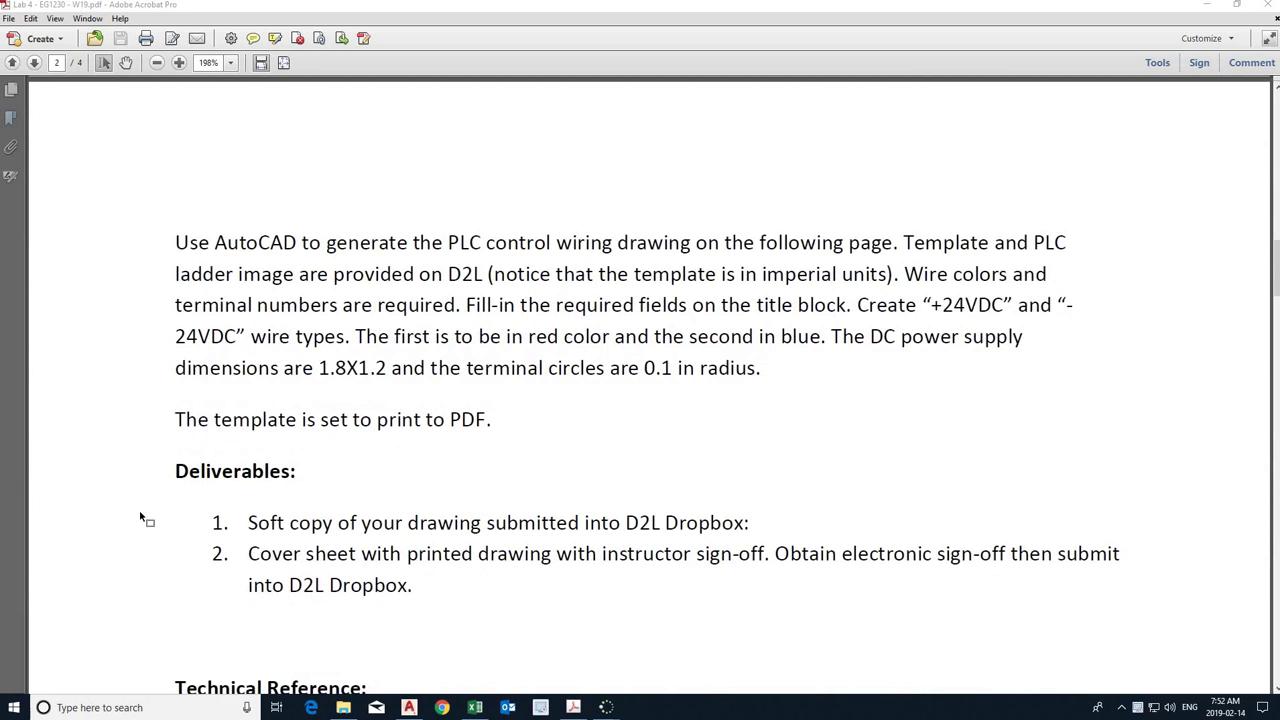
scroll(130, 505, "down", 2)
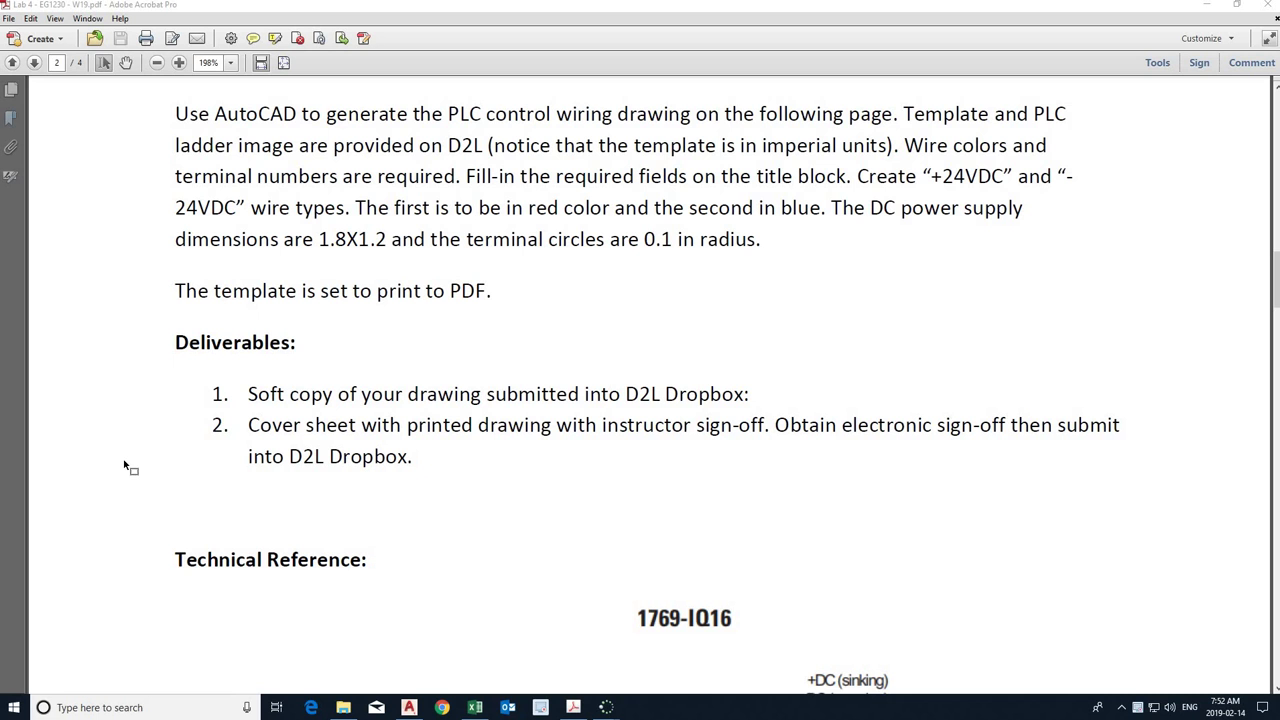
scroll(124, 464, "down", 5)
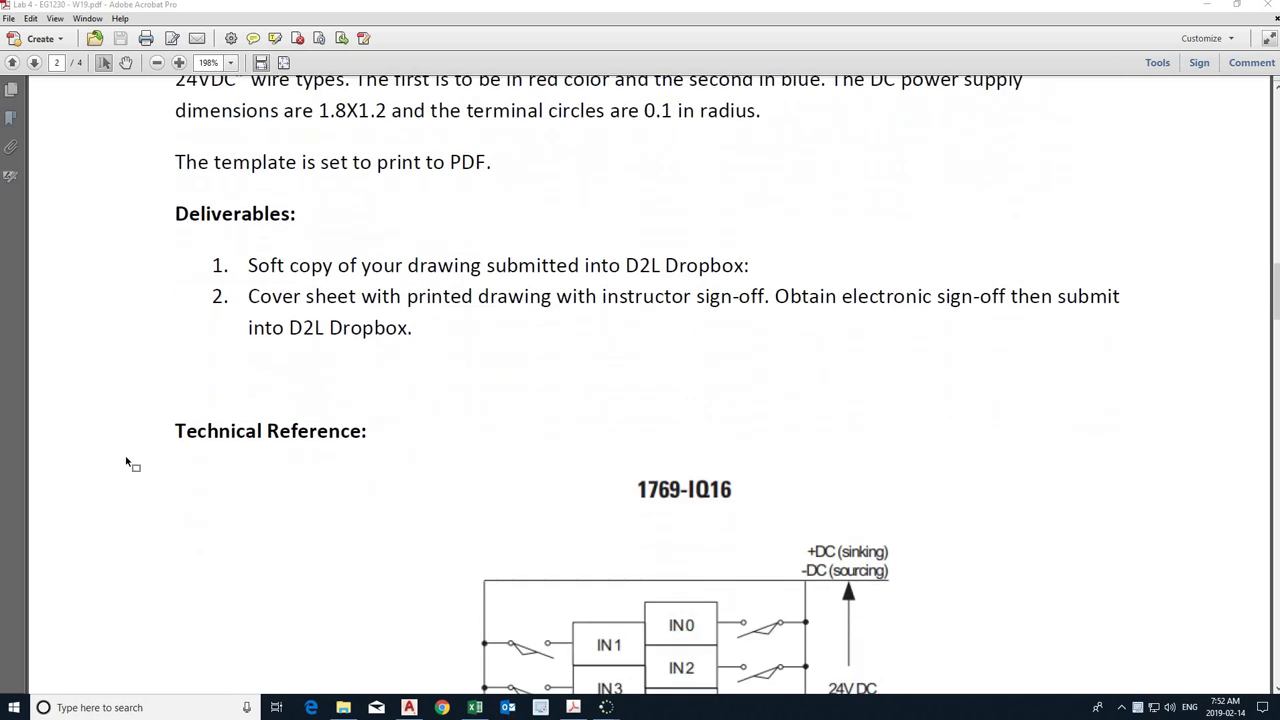
scroll(128, 463, "down", 3)
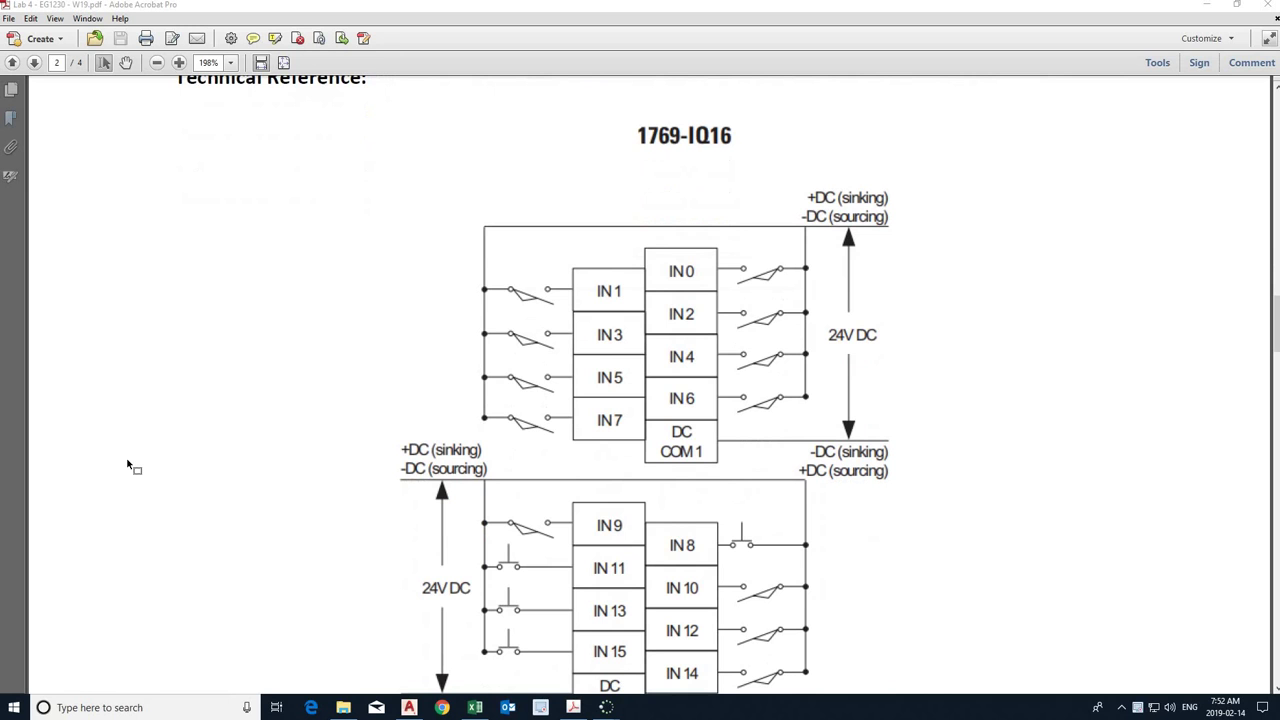
scroll(130, 460, "down", 8)
scroll(136, 450, "down", 15)
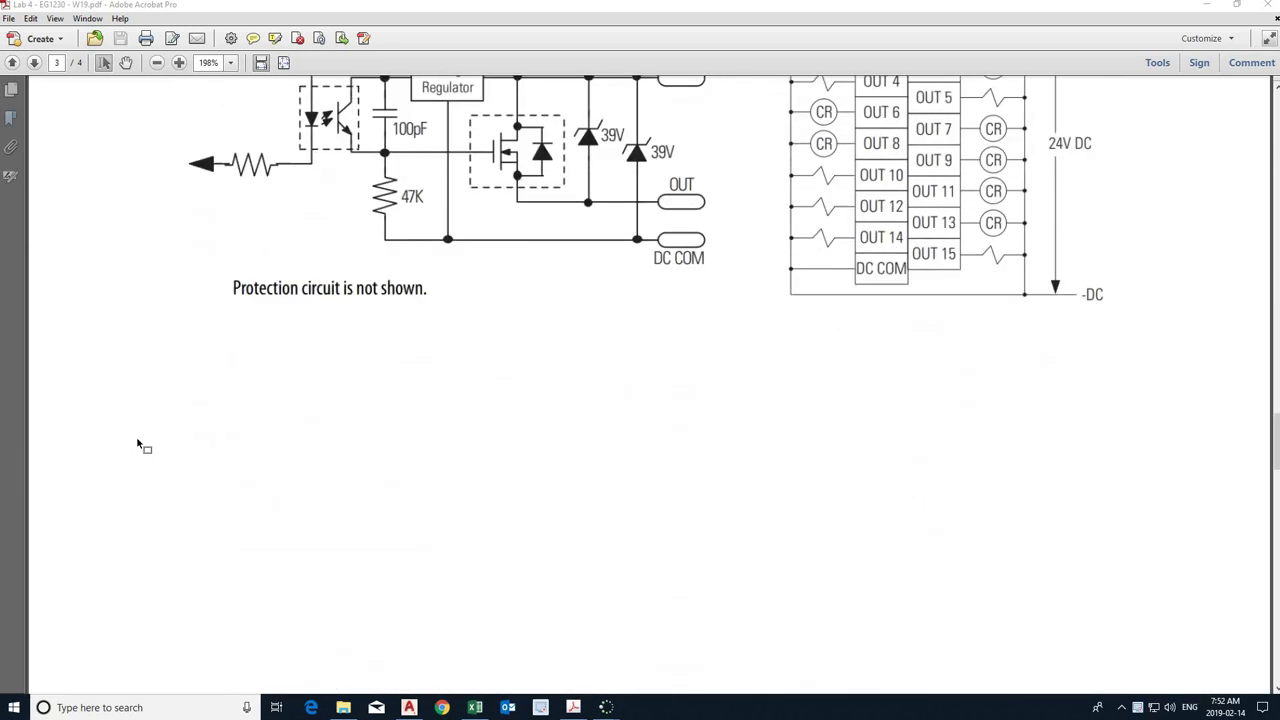
scroll(142, 437, "down", 2, "ctrl")
scroll(142, 437, "down", 6)
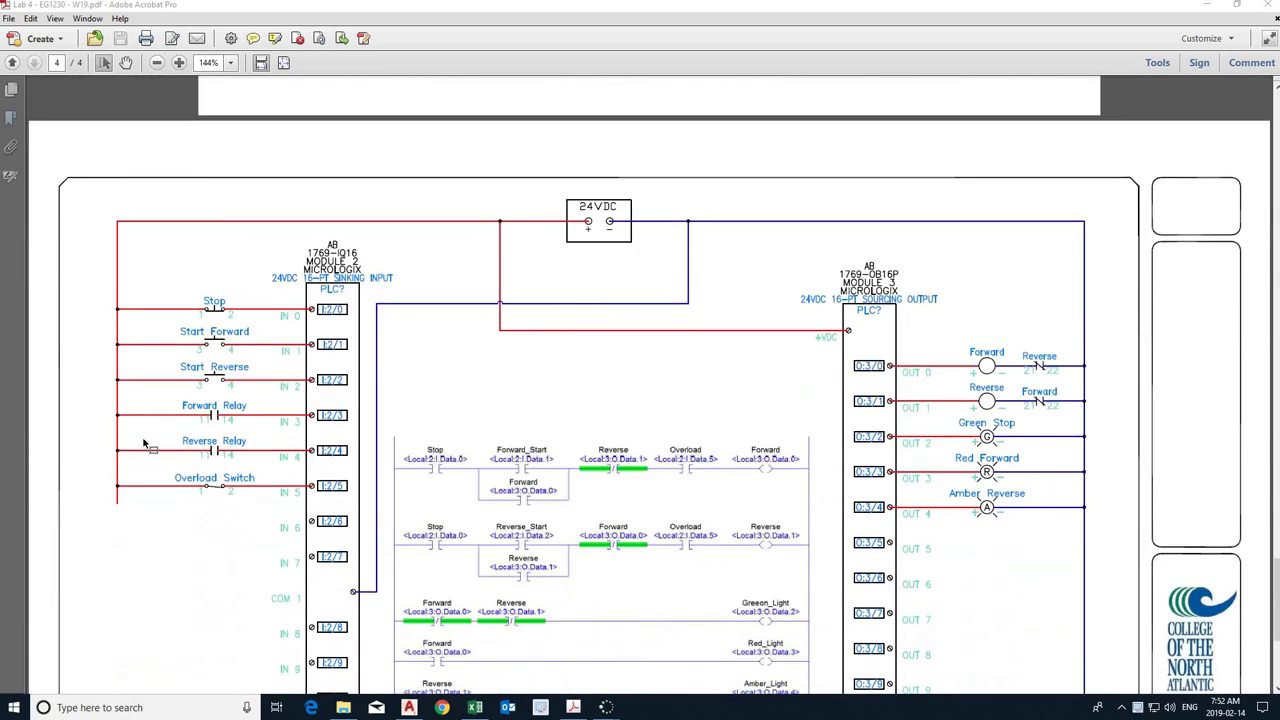
scroll(142, 437, "down", 1, "ctrl")
scroll(223, 437, "down", 1)
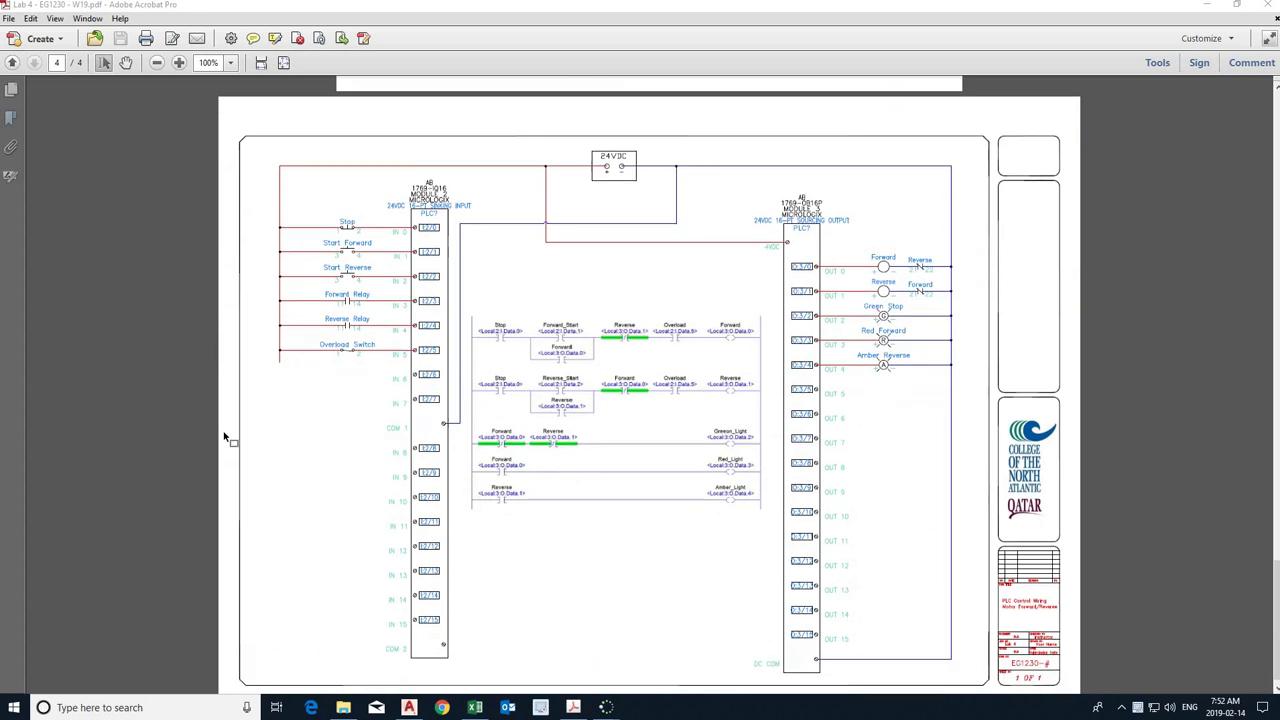
scroll(225, 437, "up", 1, "ctrl")
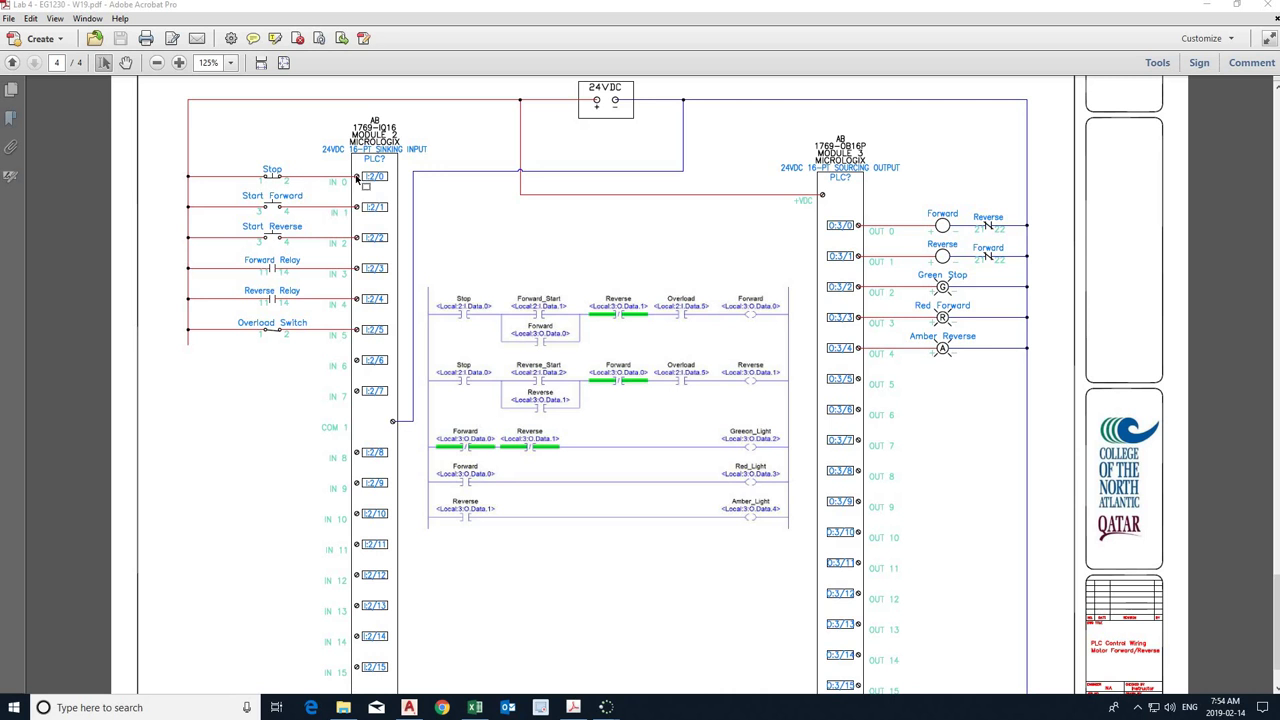
scroll(350, 183, "up", 1)
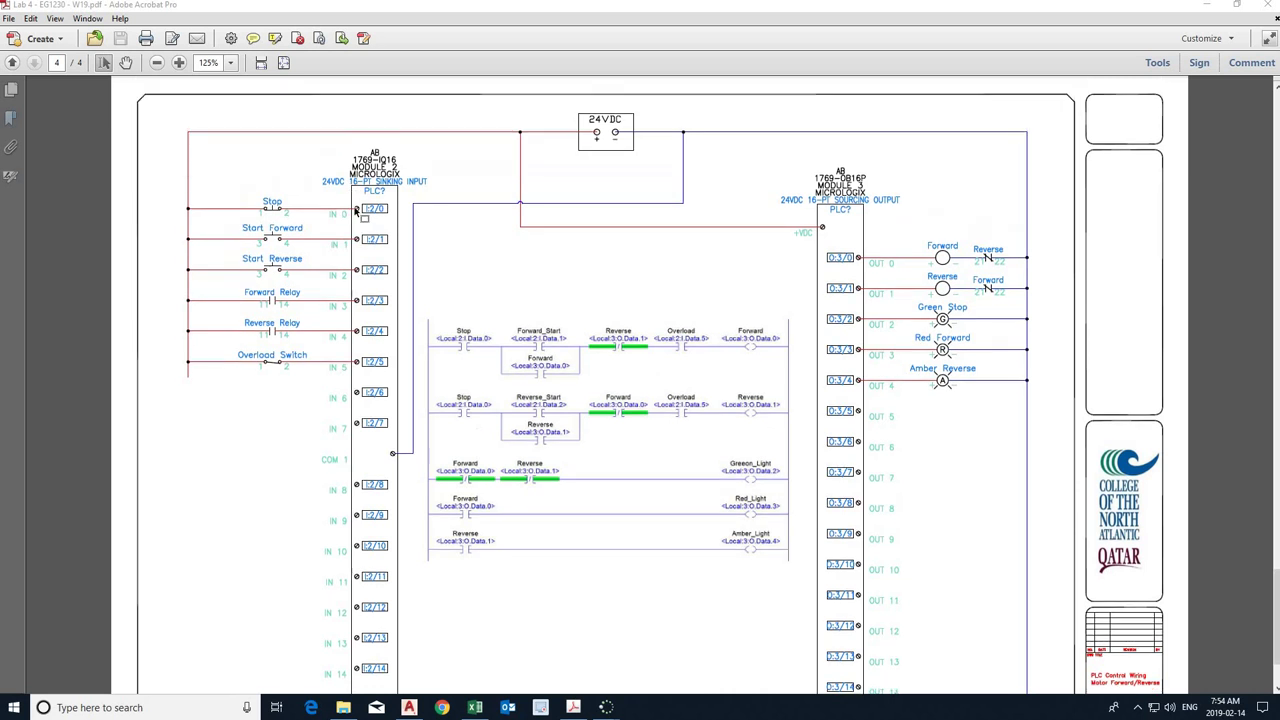
scroll(354, 233, "up", 1, "ctrl")
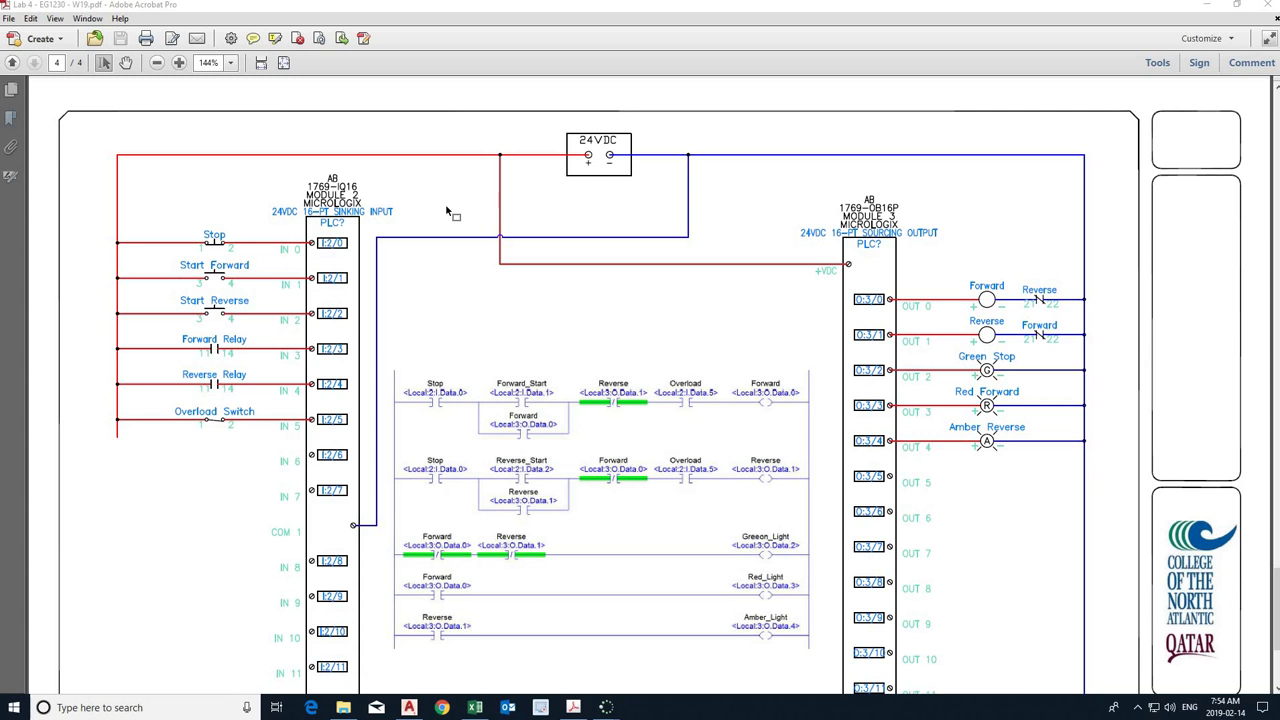
scroll(449, 229, "down", 1)
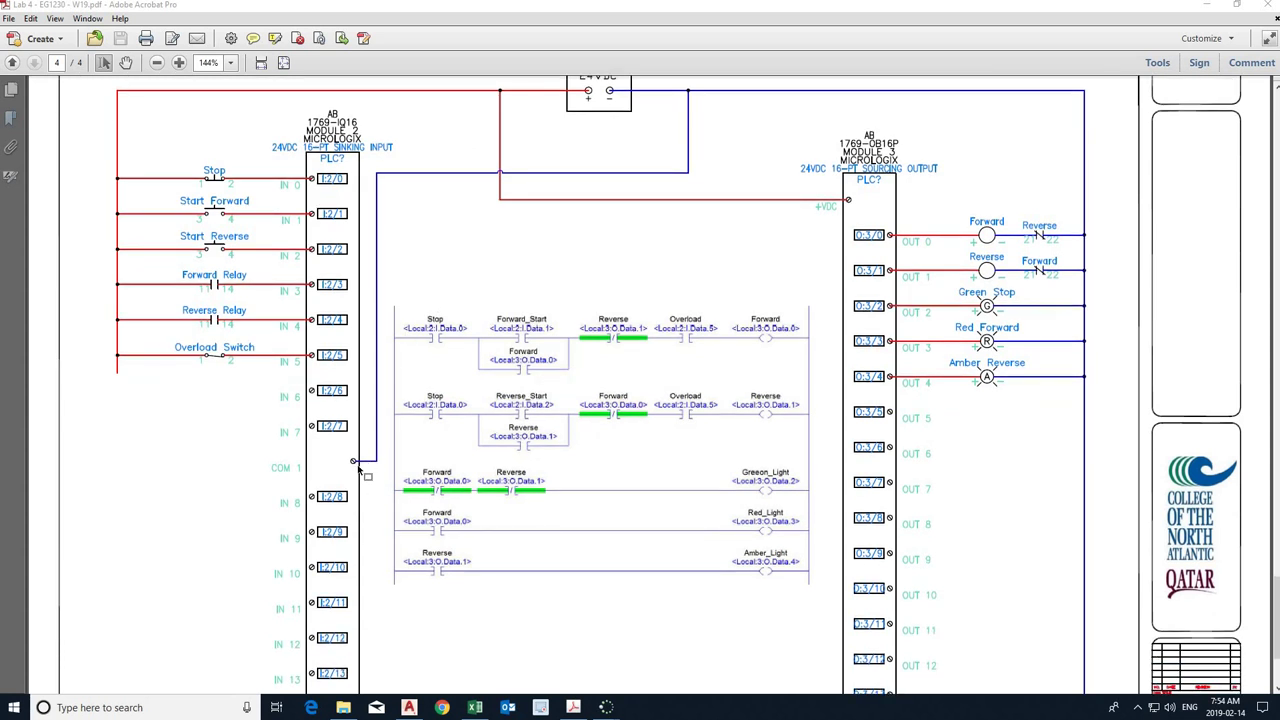
scroll(331, 393, "down", 3)
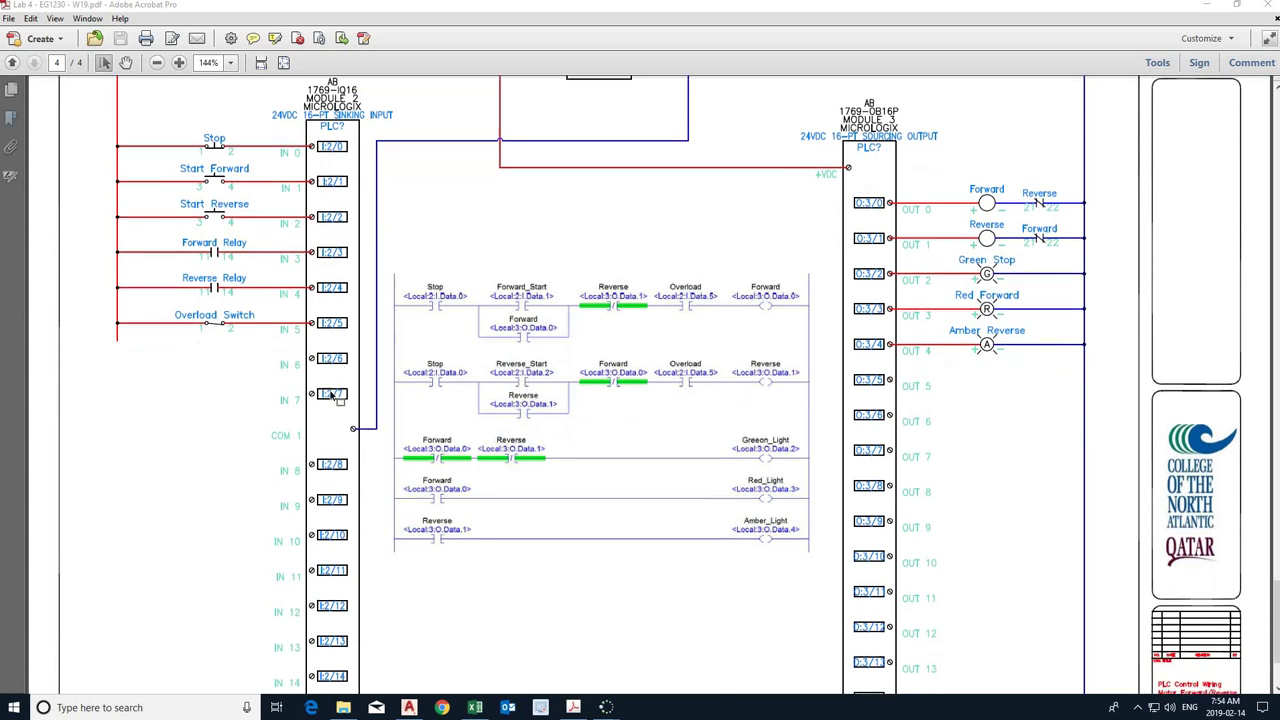
scroll(339, 287, "down", 1)
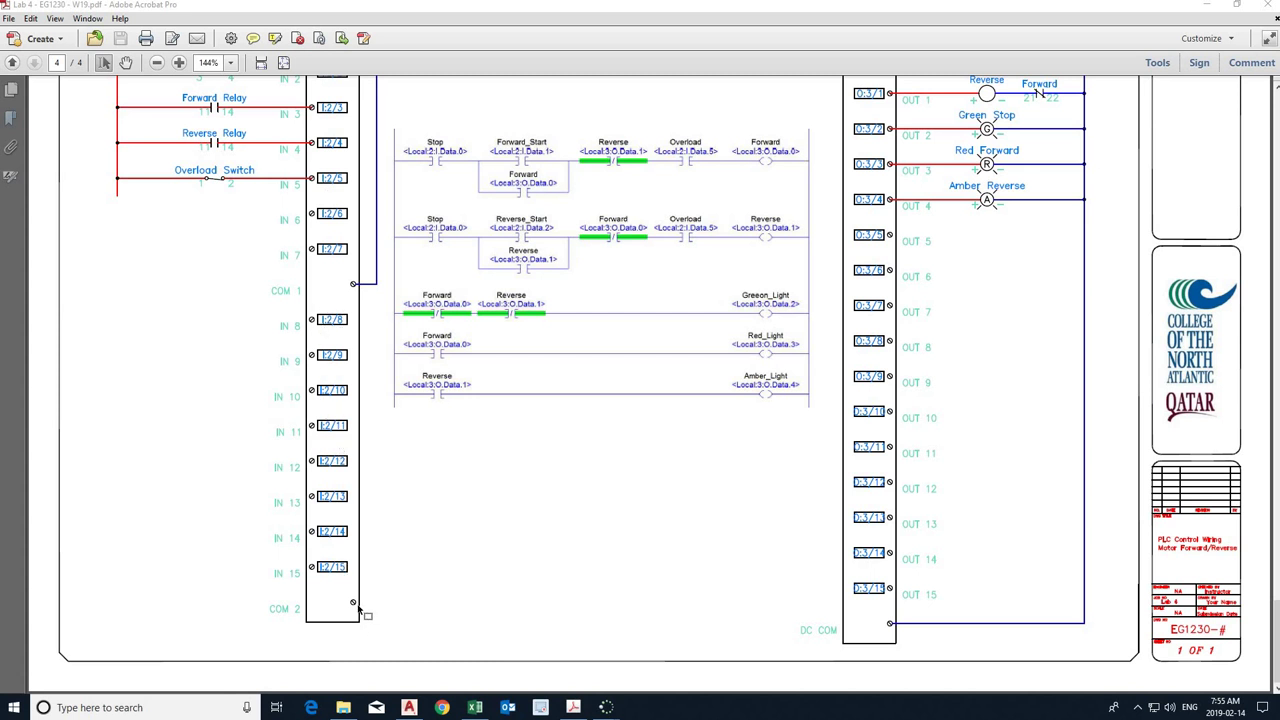
scroll(392, 591, "up", 3)
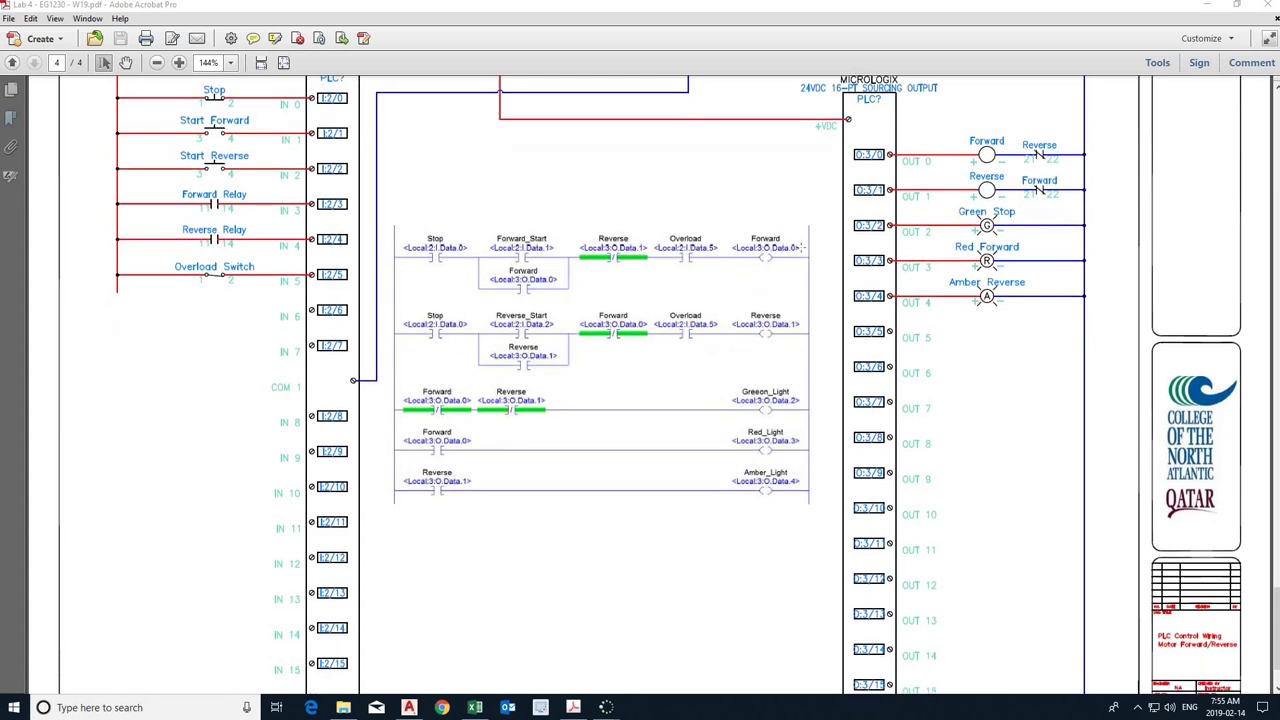
scroll(802, 247, "down", 2)
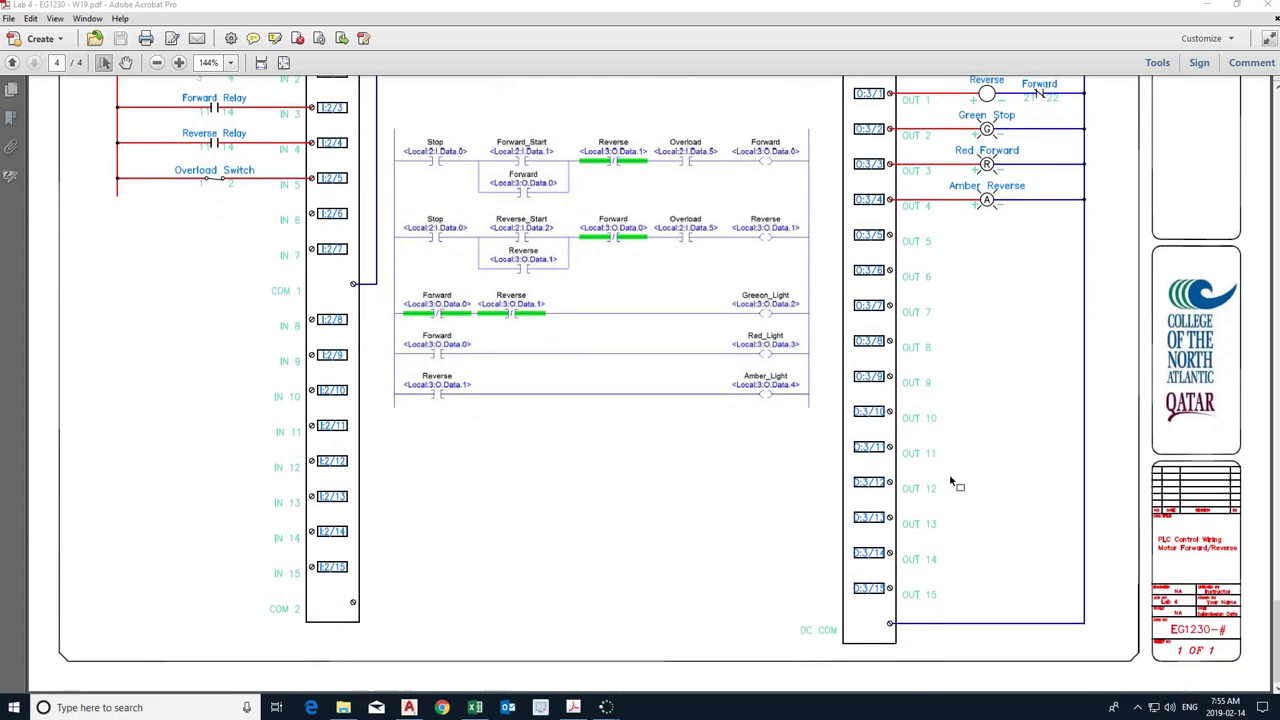
scroll(952, 483, "up", 3)
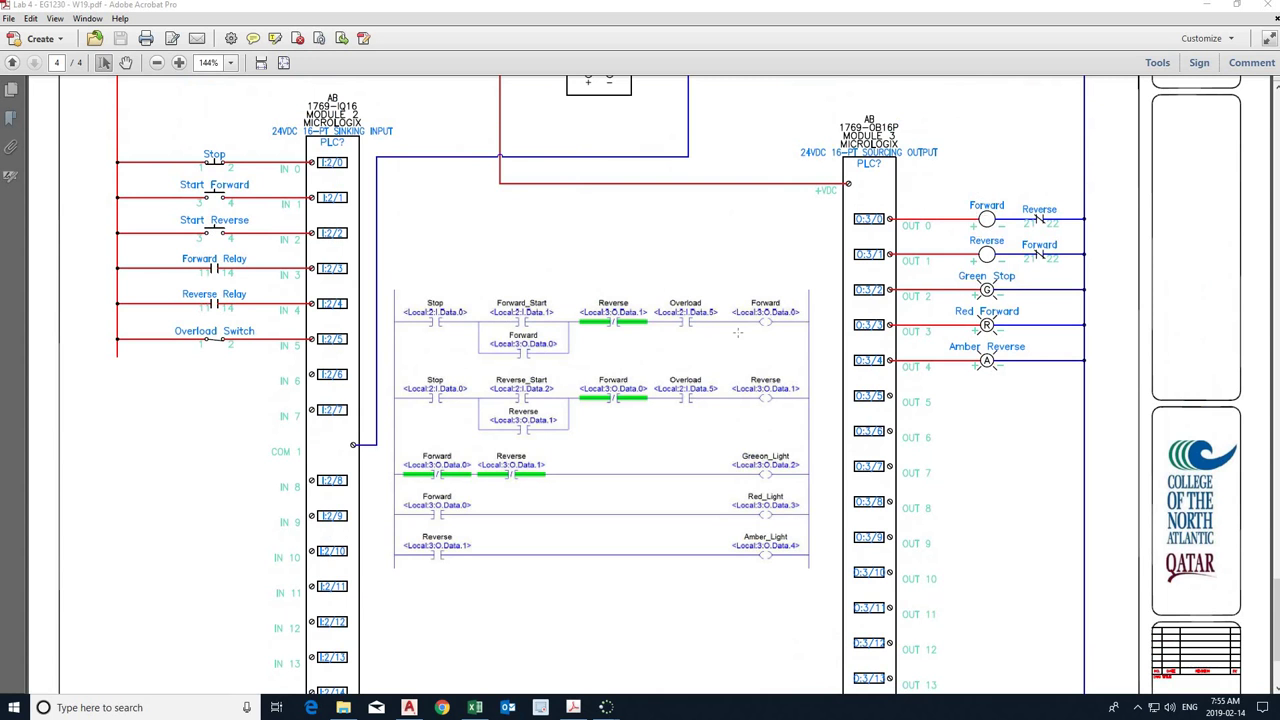
Review the 1769-IQ16 technical reference pages in the Lab 4 PDF.
scroll(650, 276, "up", 1)
scroll(650, 276, "down", 1)
scroll(647, 275, "down", 2, "ctrl")
scroll(645, 275, "up", 5)
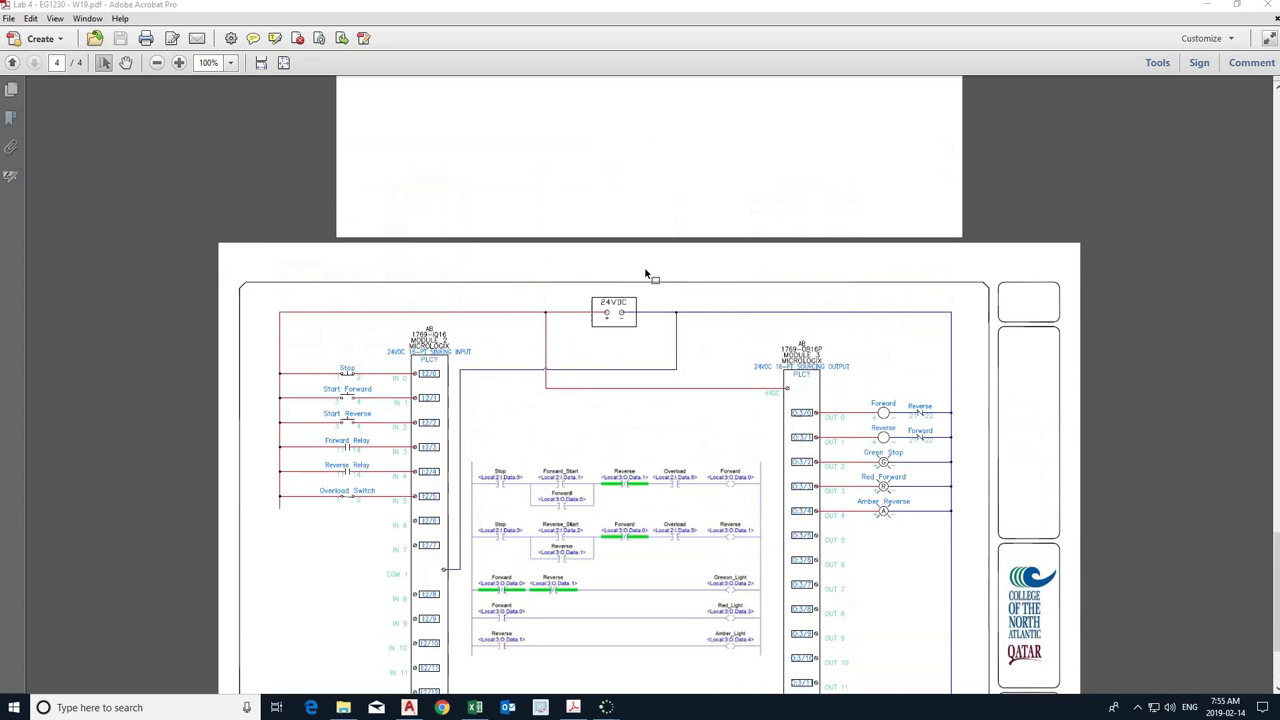
scroll(641, 275, "up", 10)
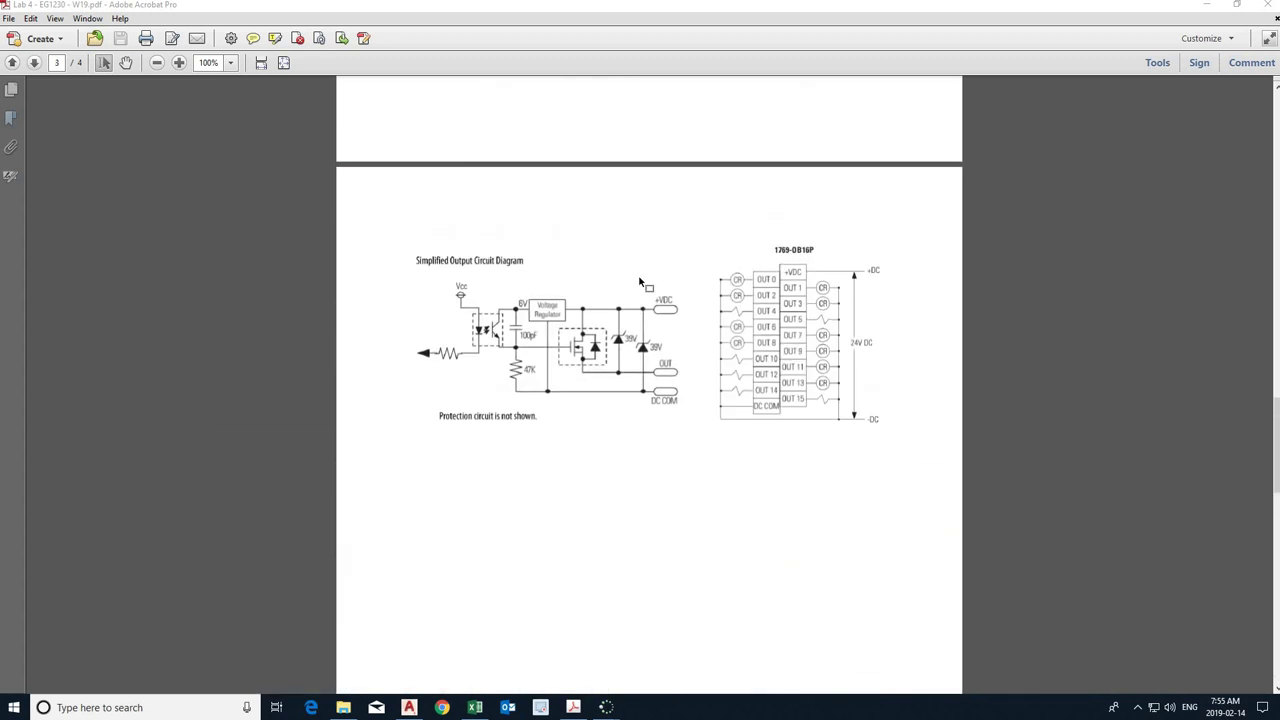
scroll(640, 280, "up", 3, "ctrl")
scroll(640, 285, "up", 10)
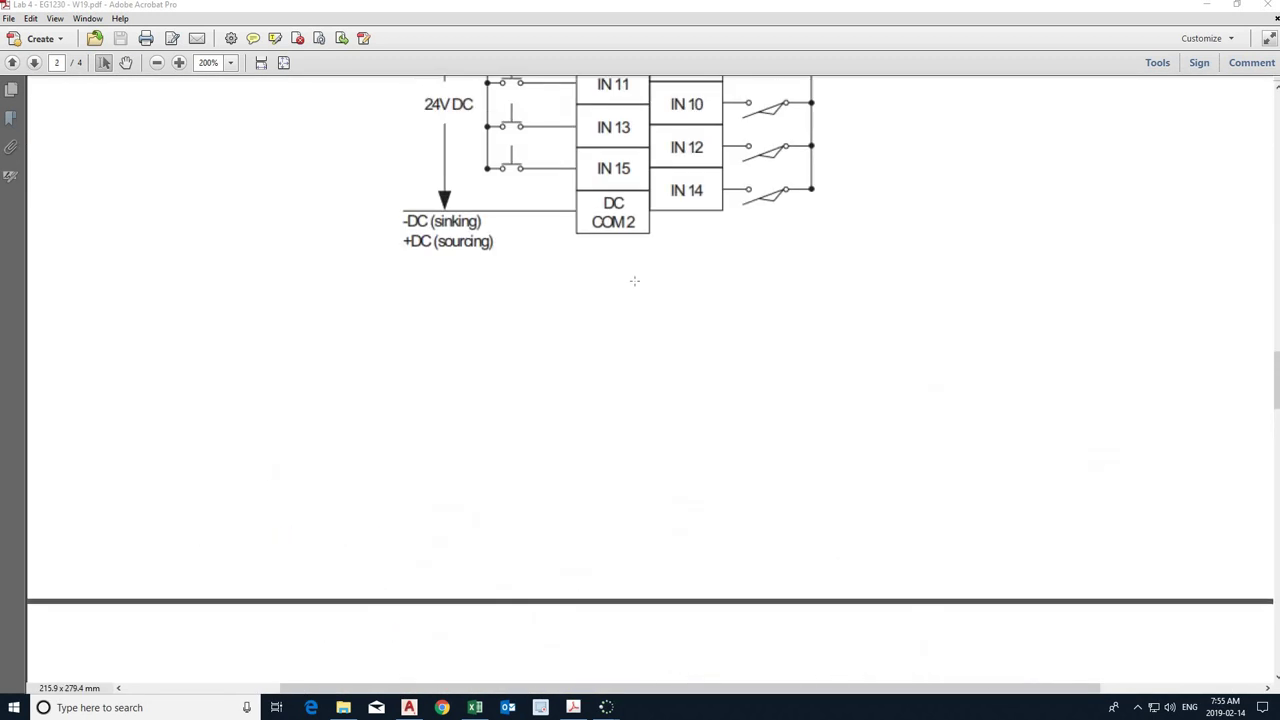
scroll(634, 283, "up", 4)
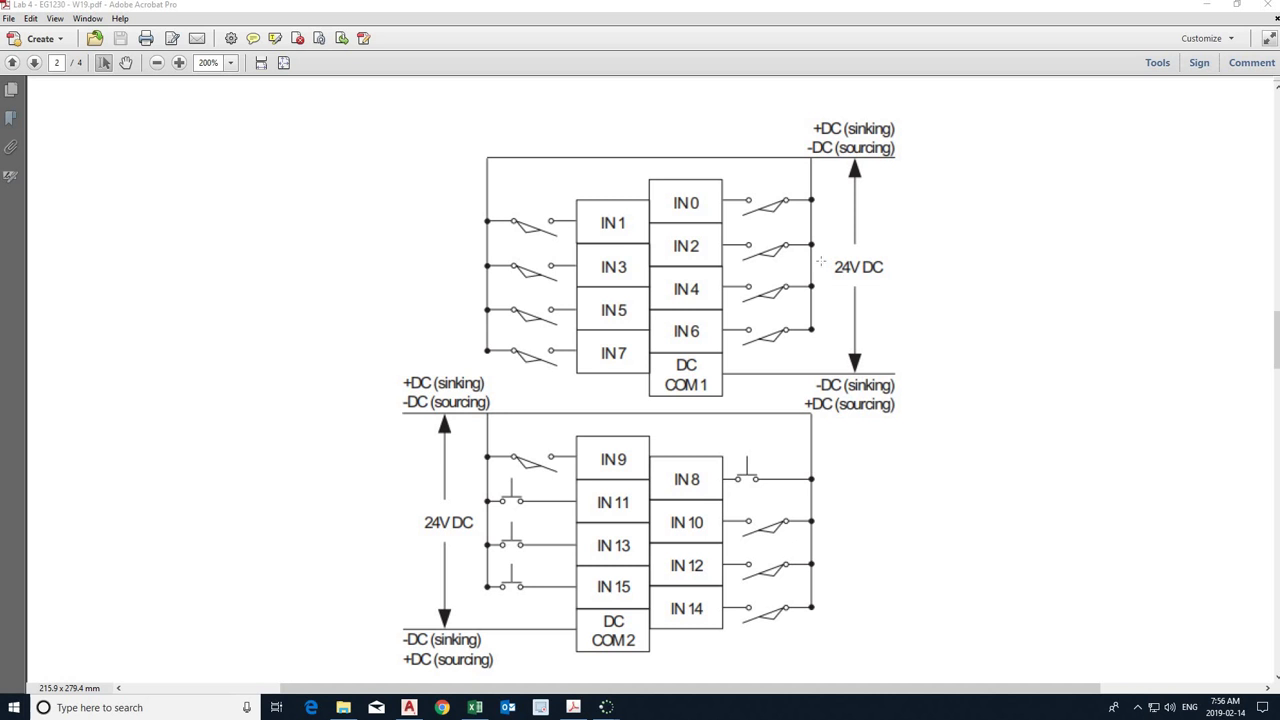
scroll(760, 266, "down", 1)
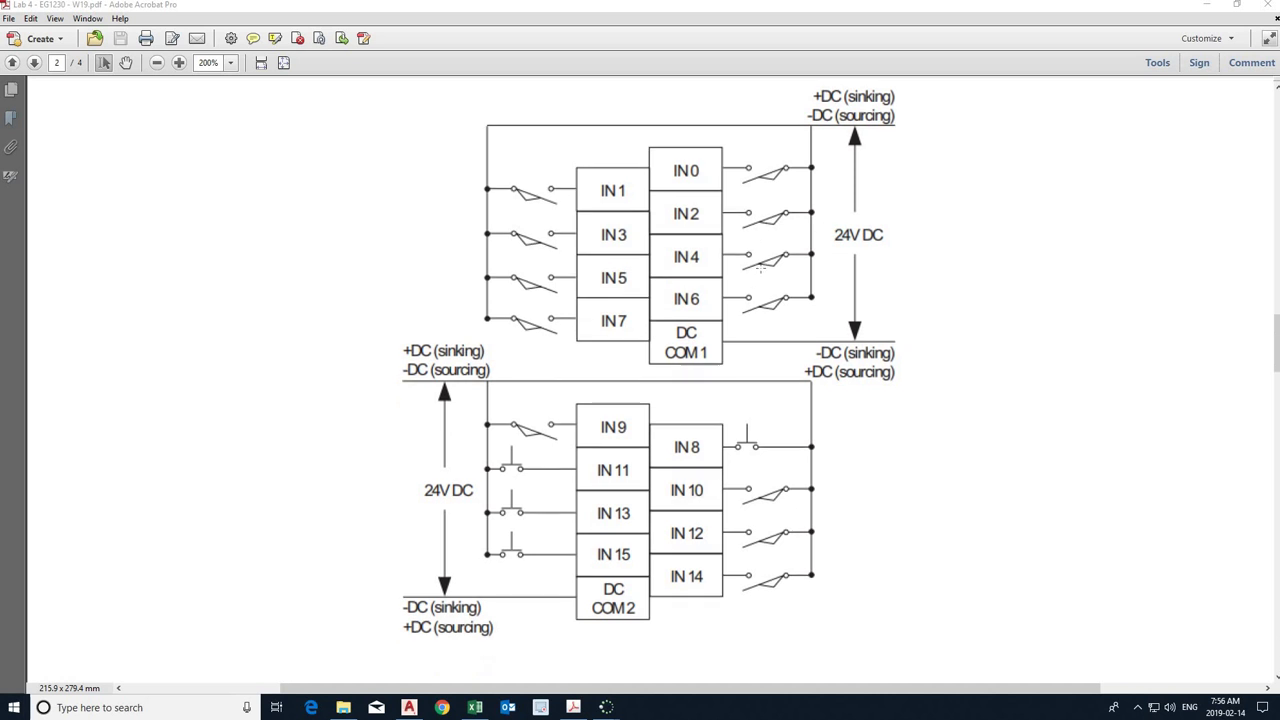
scroll(760, 266, "up", 3)
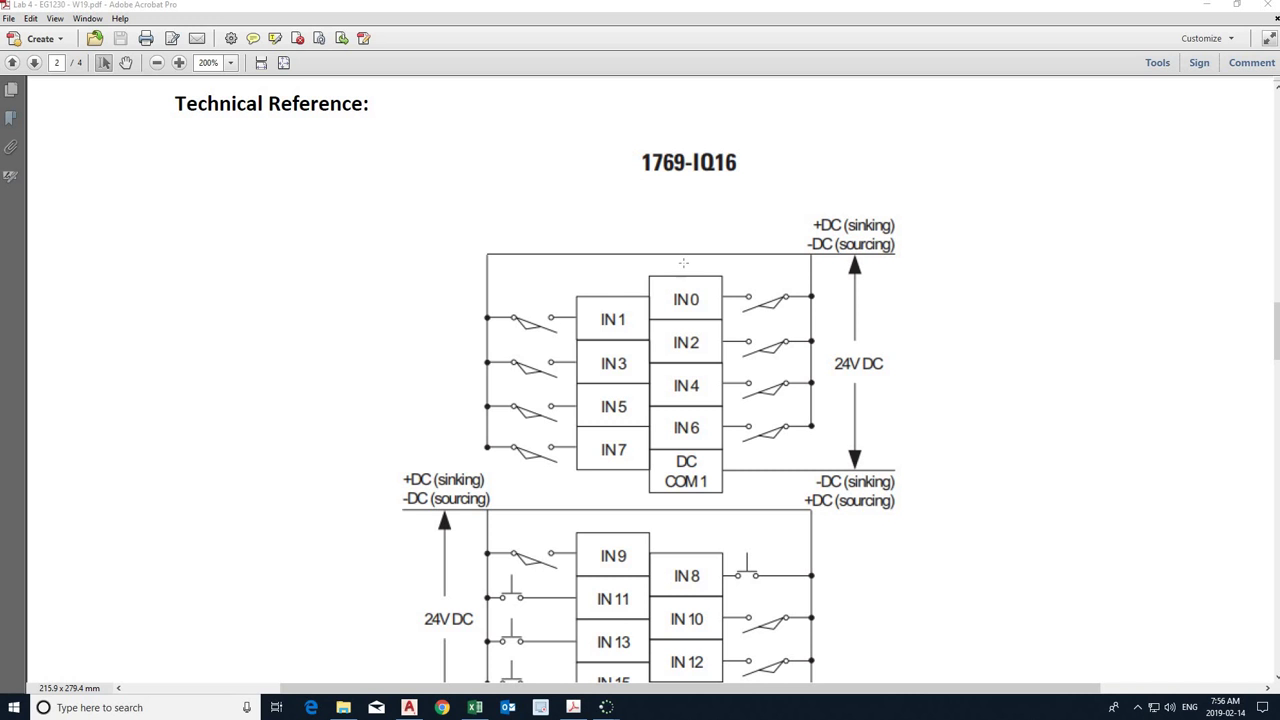
scroll(642, 304, "down", 1)
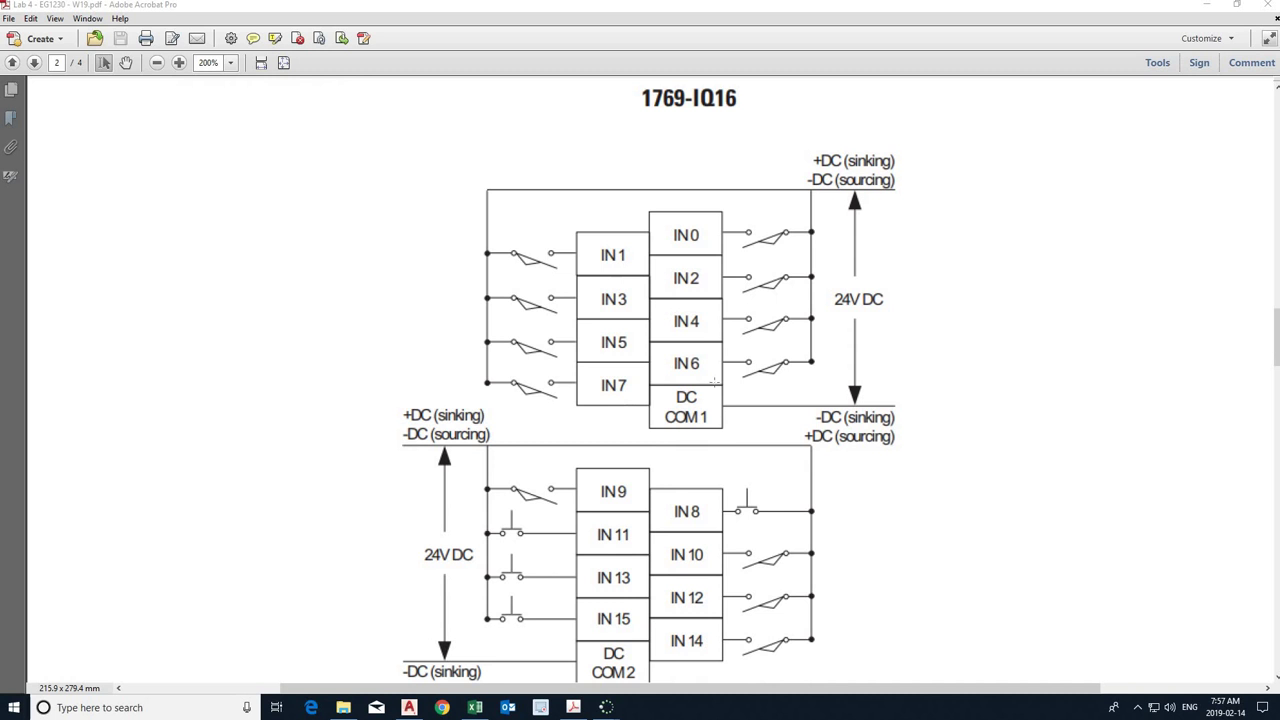
scroll(698, 392, "down", 1)
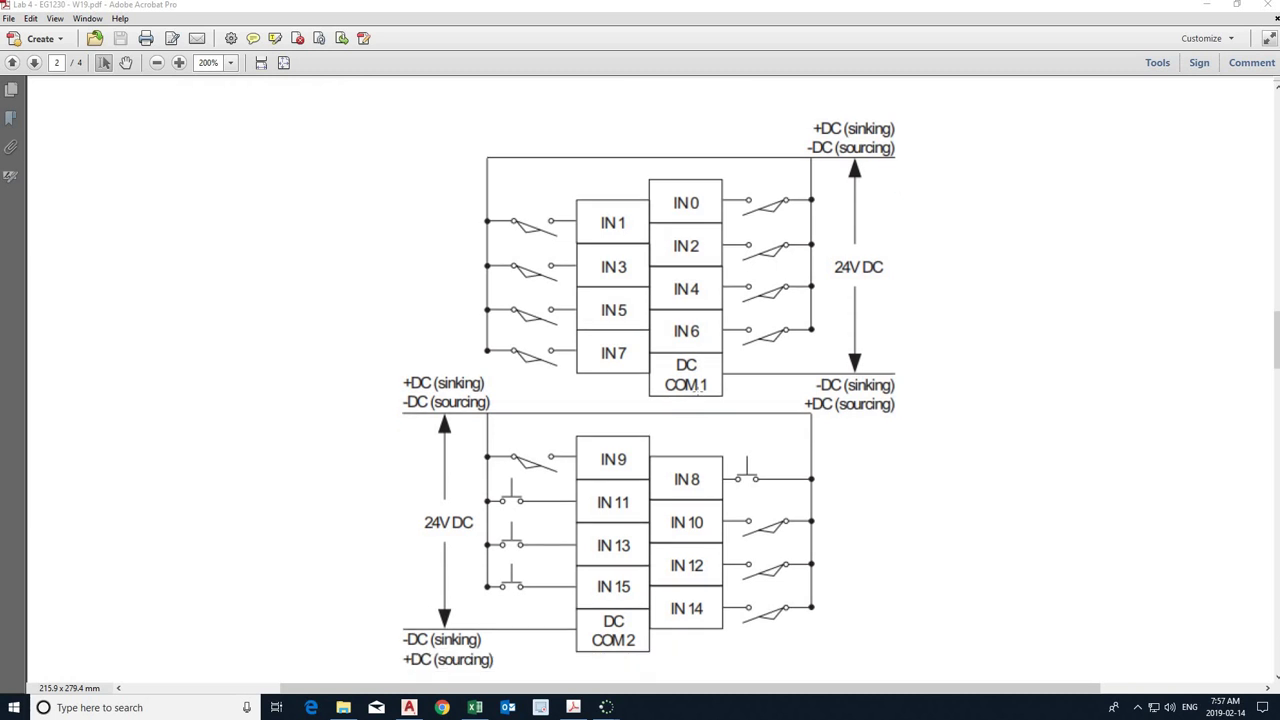
Glance at AutoCAD Electrical, then bring the PDF to page 4's PLC wiring diagram.
left_click(409, 707)
left_click(409, 707)
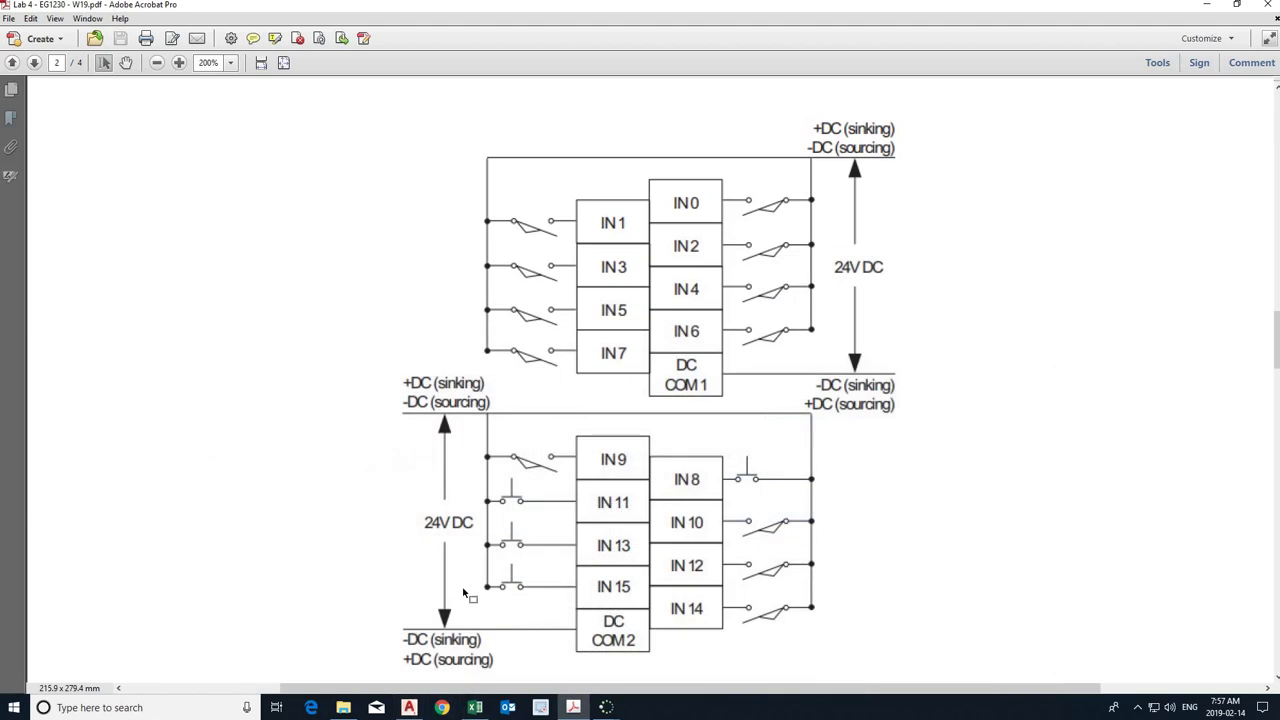
scroll(465, 578, "down", 3)
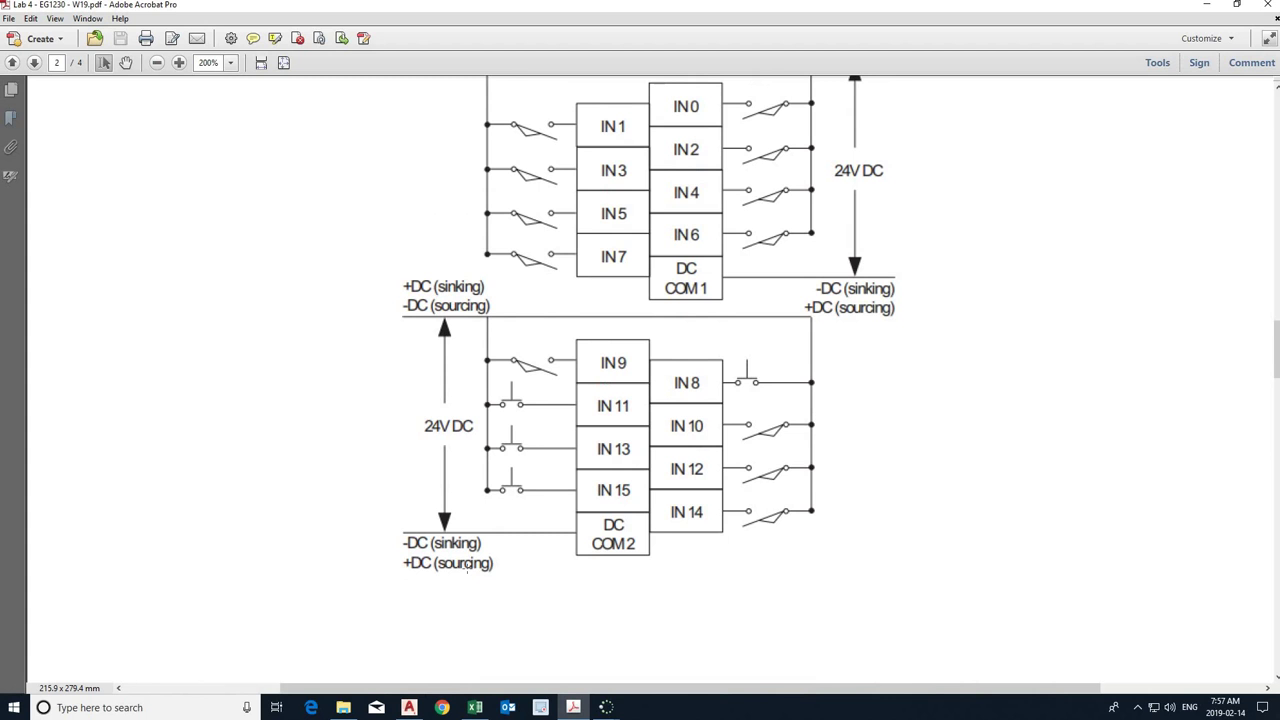
scroll(467, 569, "up", 8)
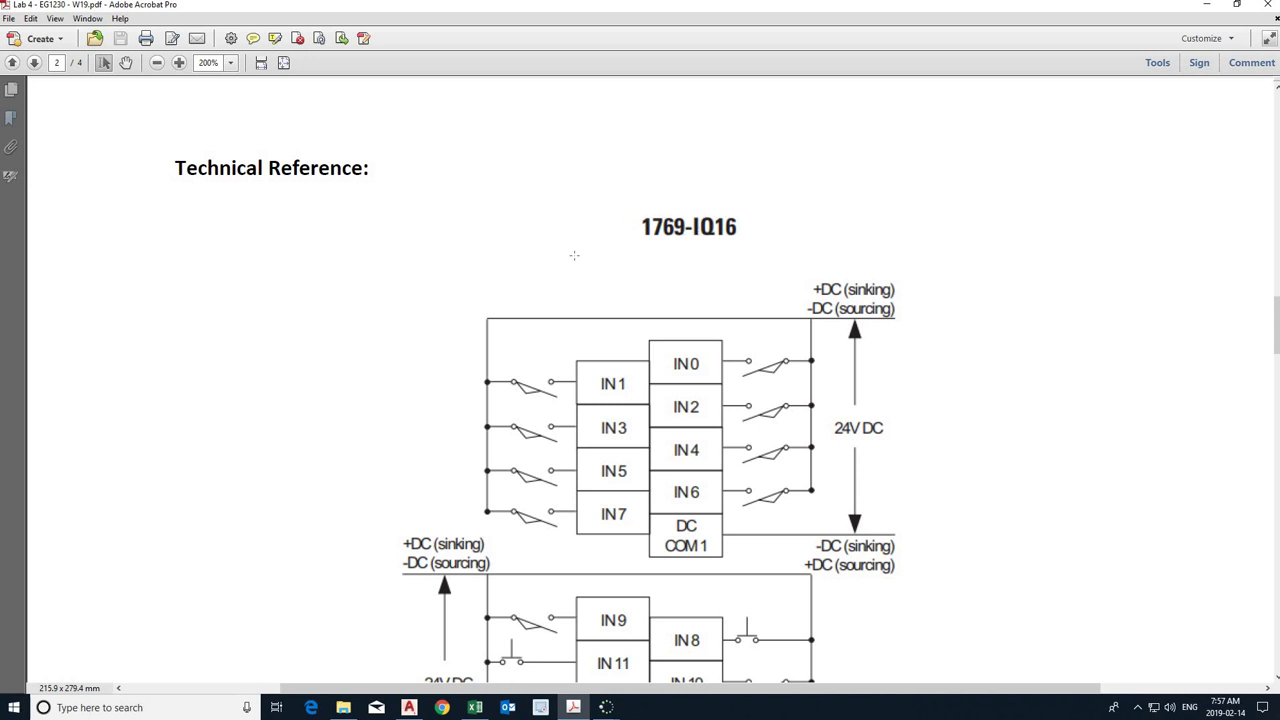
scroll(582, 258, "down", 12)
scroll(582, 268, "down", 10)
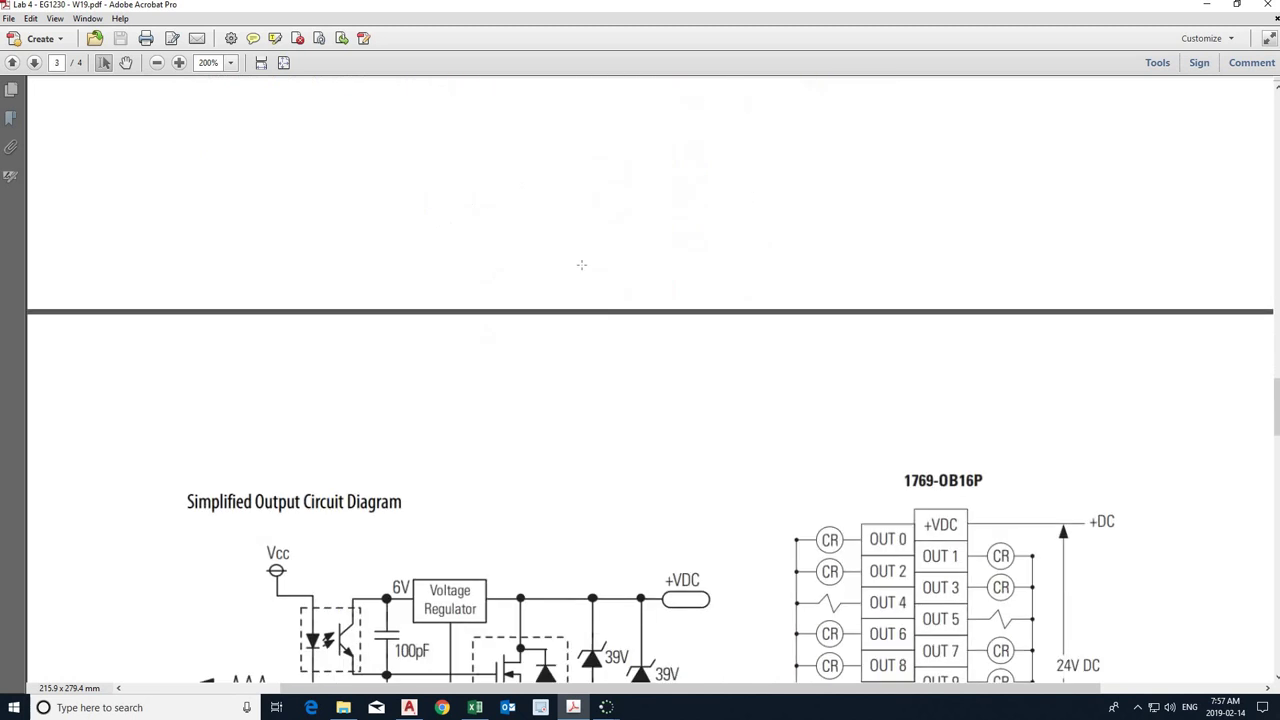
scroll(582, 268, "up", 2)
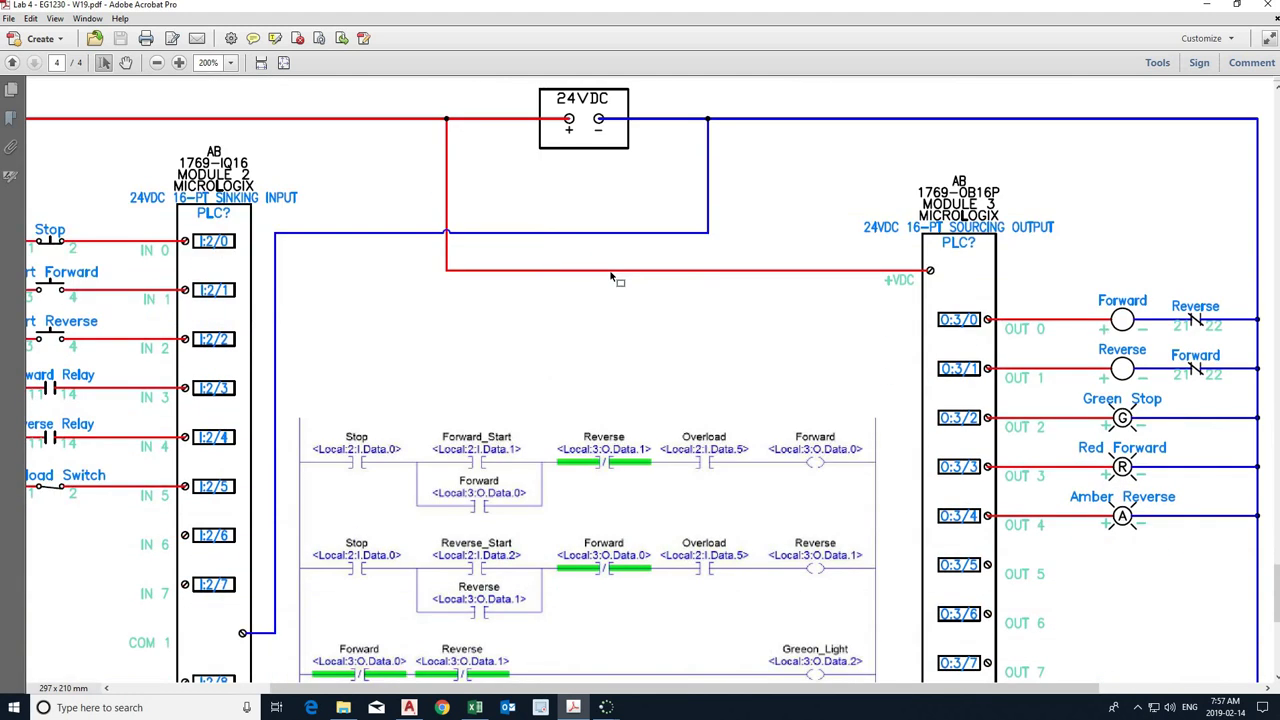
scroll(612, 278, "down", 1, "ctrl")
scroll(589, 344, "down", 1)
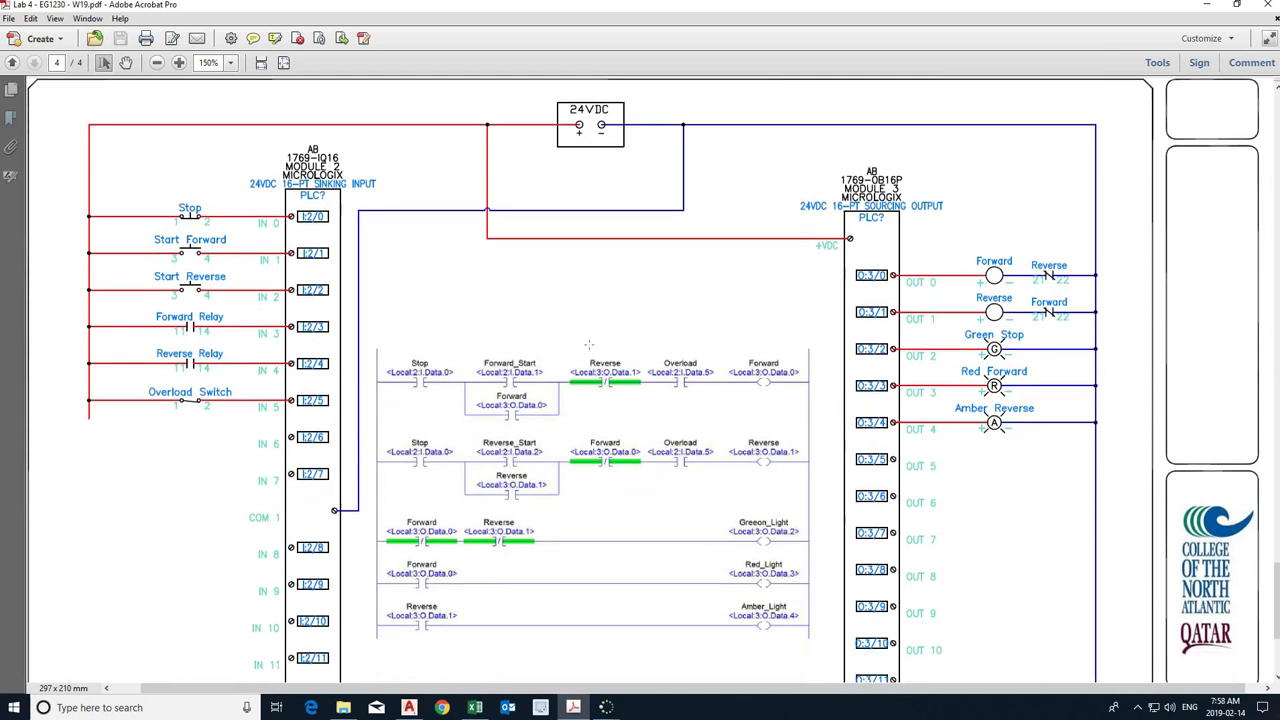
Start Drawing1 from Lab 4 Template in Z: > Documents > CNAQ 18-19 > Winter > EG1230-W19 > Labs > Lab 4.
left_click(409, 707)
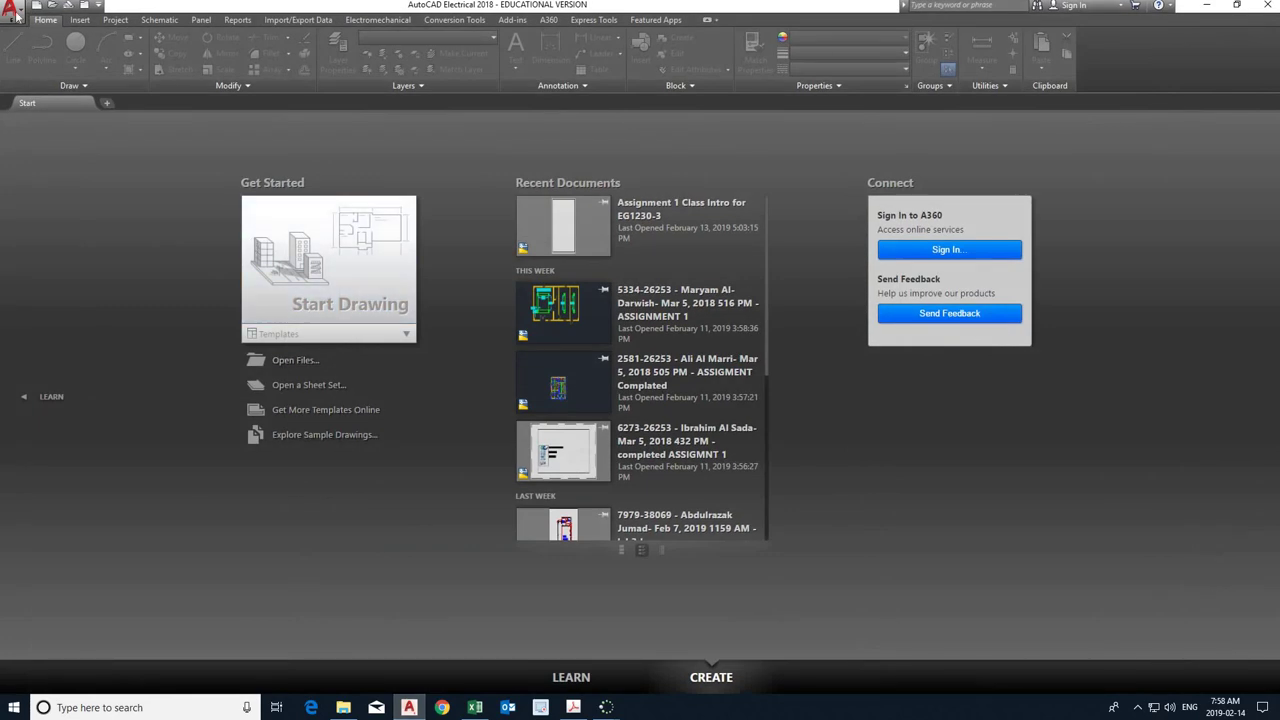
left_click(37, 9)
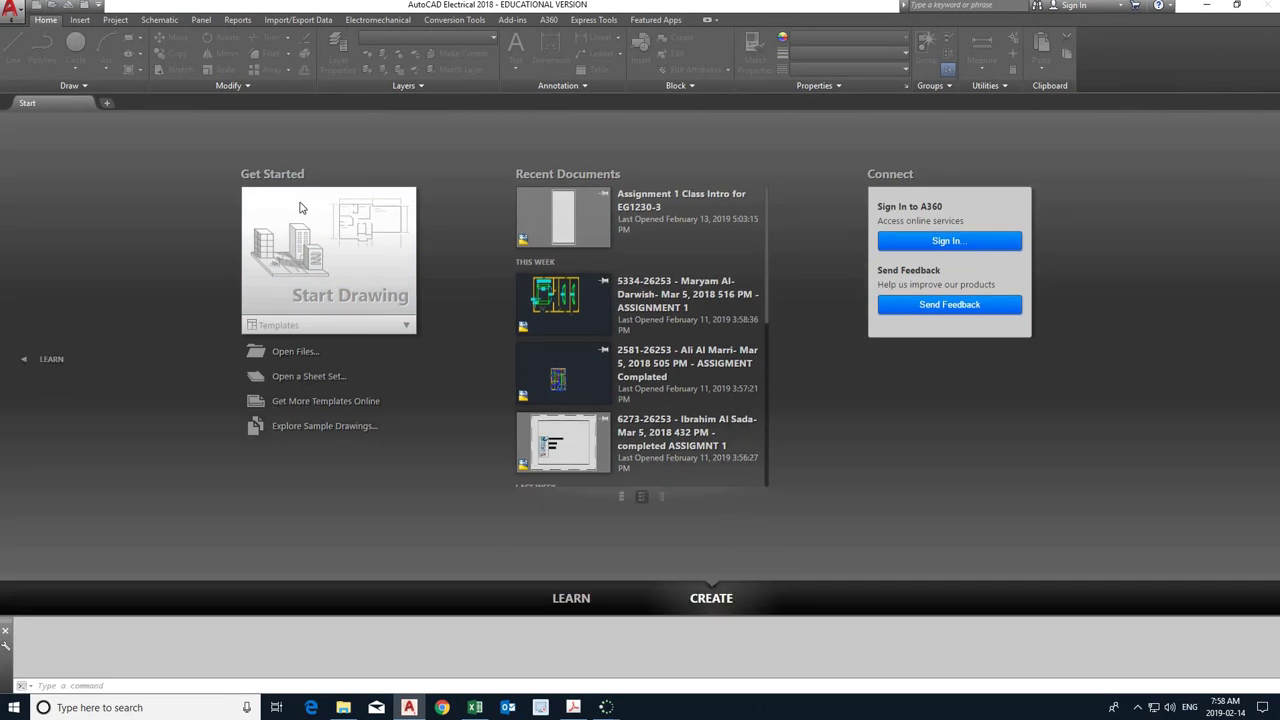
left_click(550, 197)
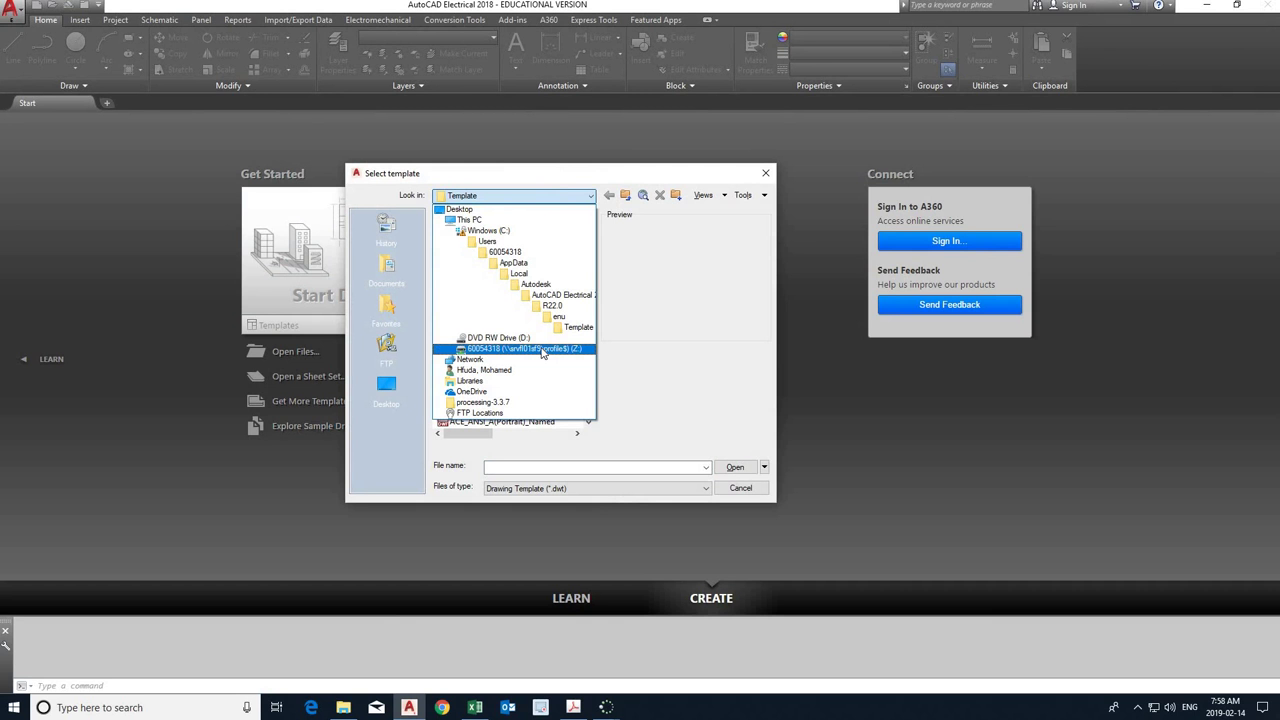
left_click(535, 348)
double_click(489, 270)
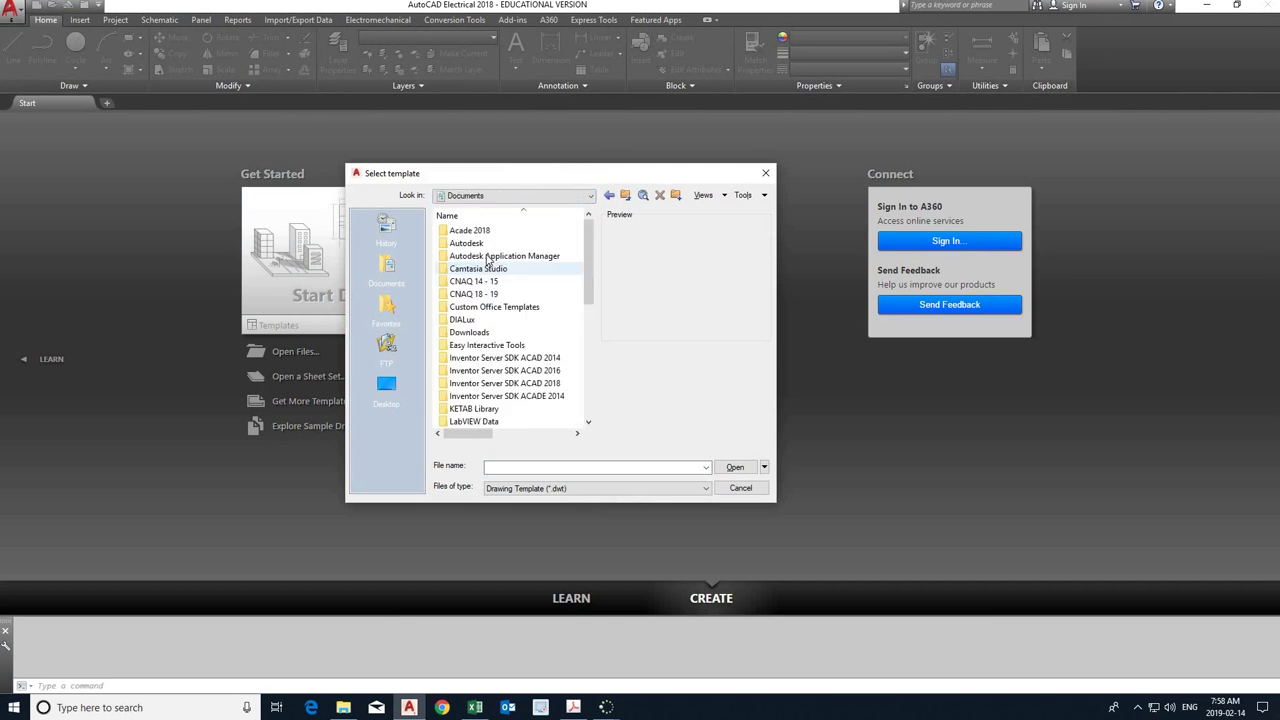
double_click(493, 297)
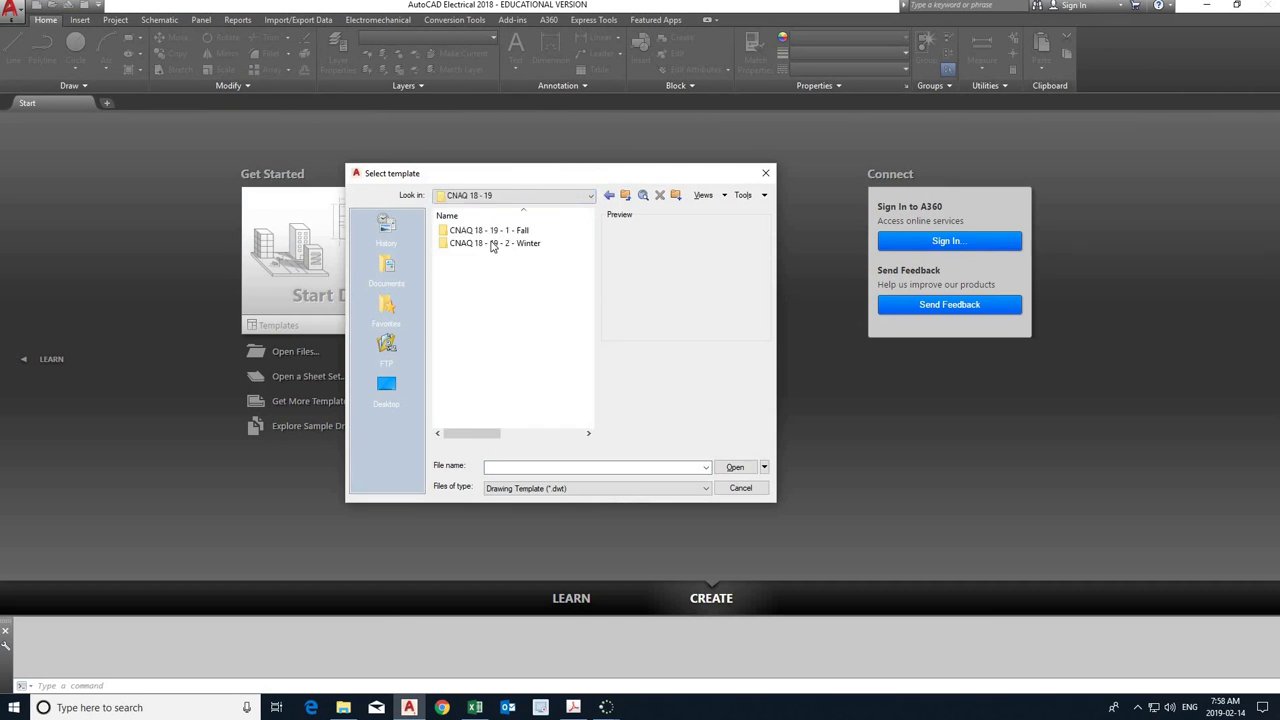
double_click(490, 245)
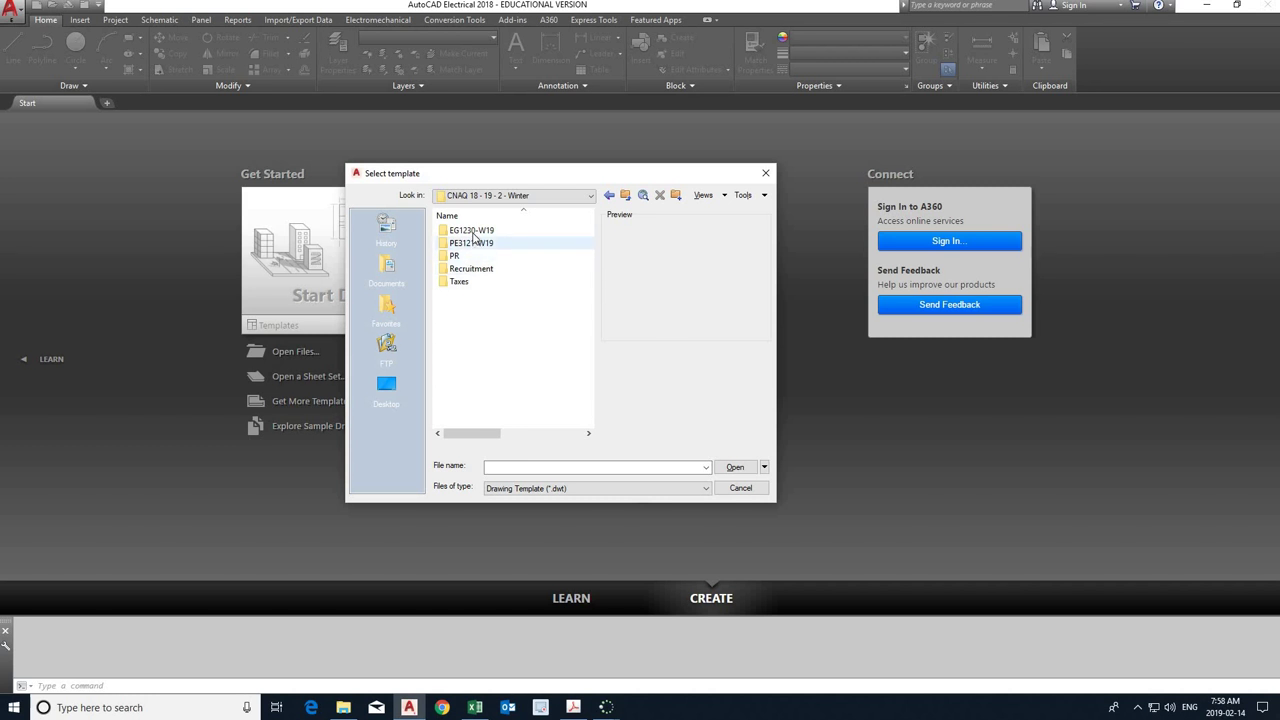
left_click(474, 232)
double_click(474, 232)
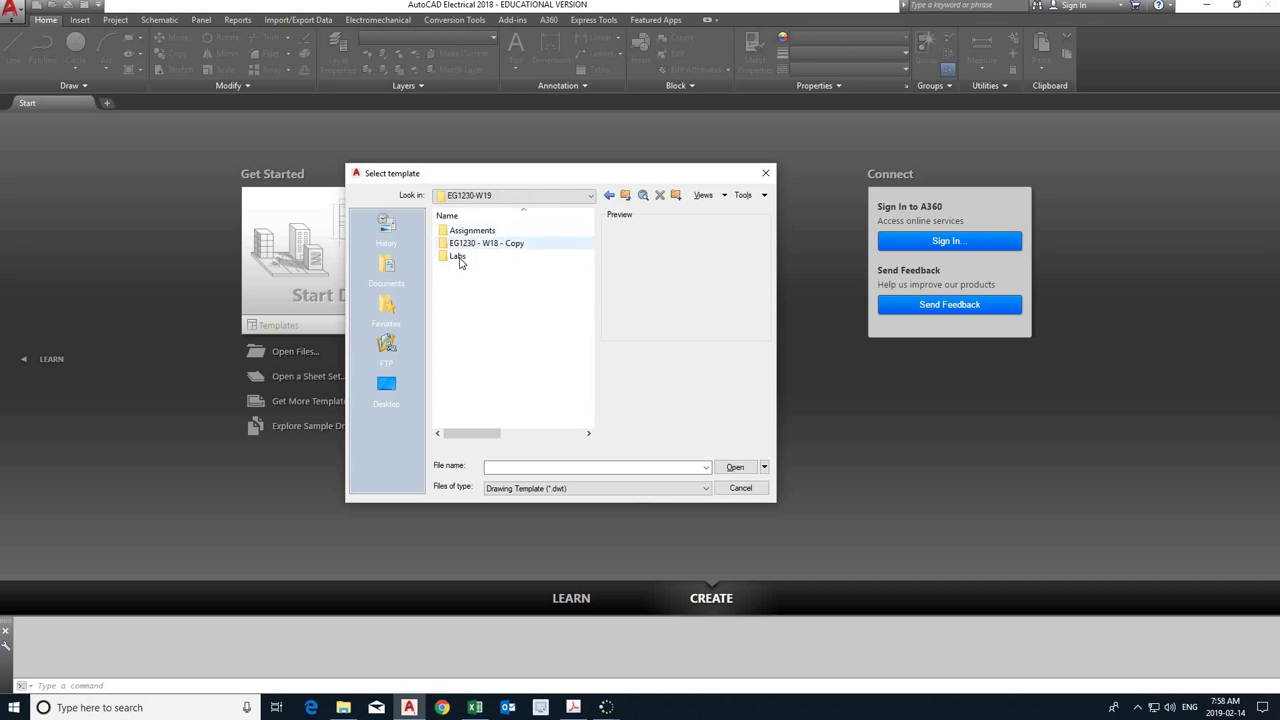
double_click(460, 257)
double_click(460, 269)
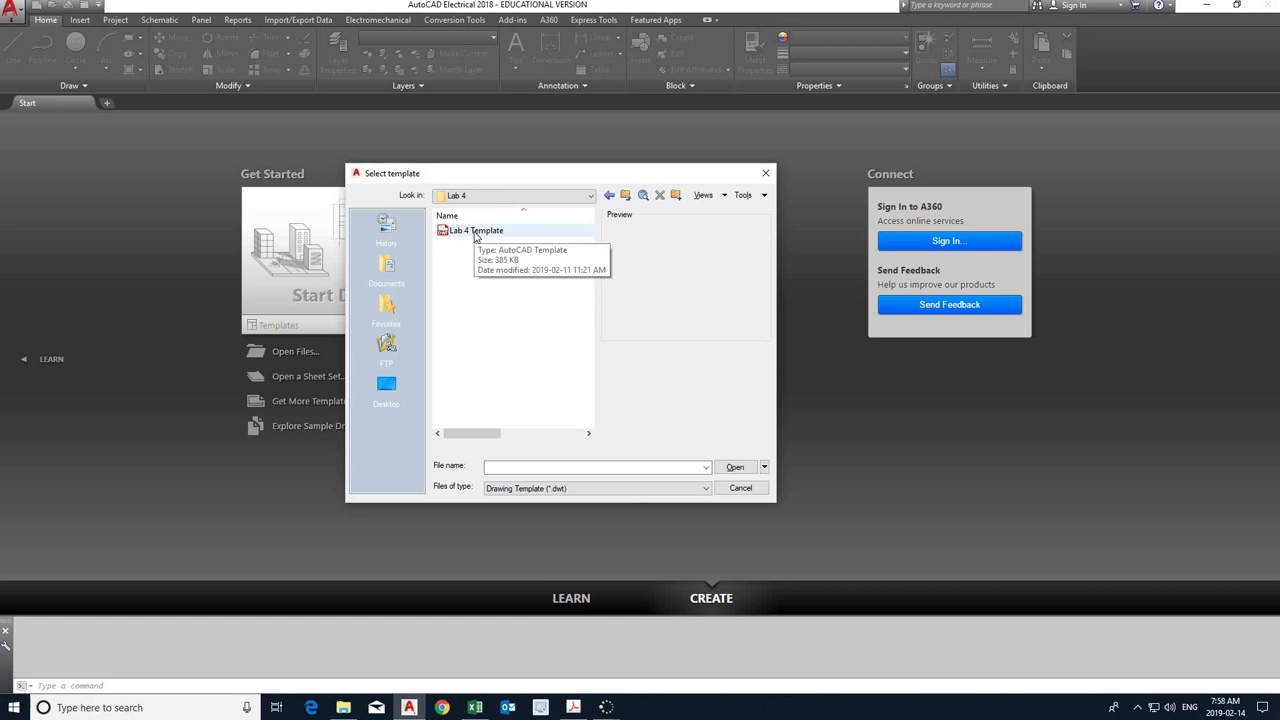
double_click(476, 232)
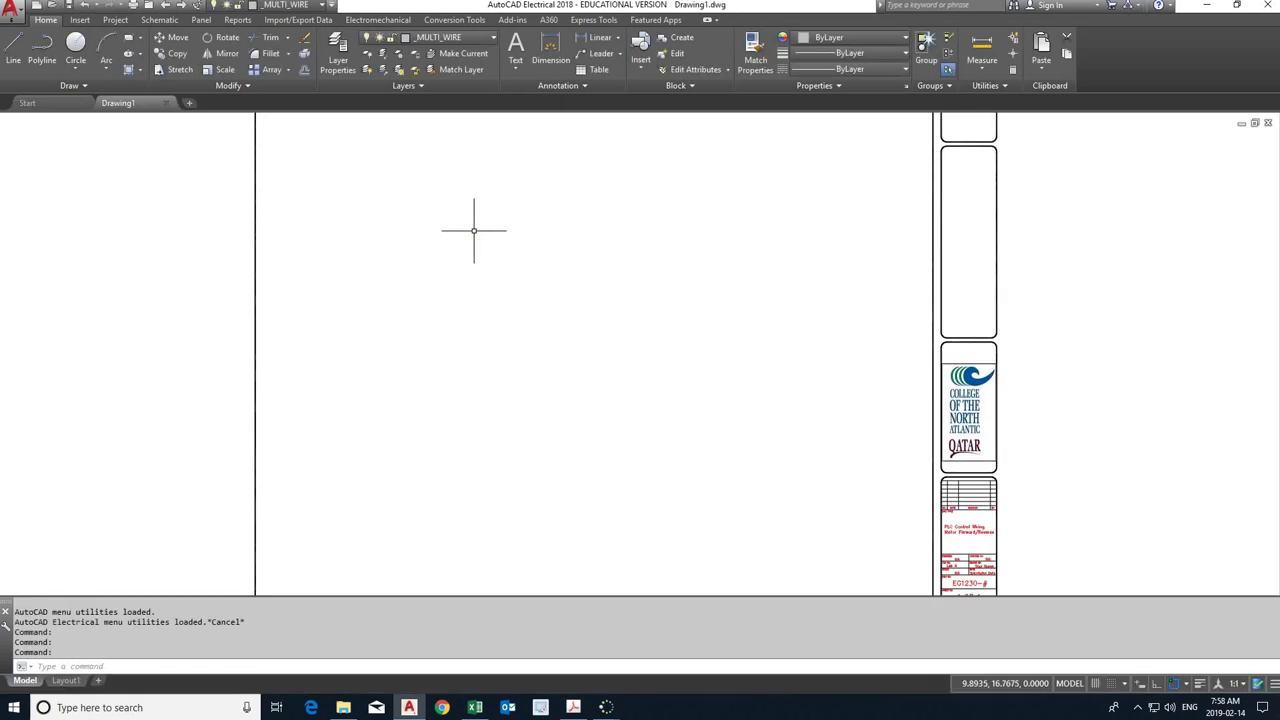
Zoom to extents and accept Decimal lengths, Decimal Degrees angles and Inches insertion scale in Units.
middle_click(482, 258)
middle_click(482, 258)
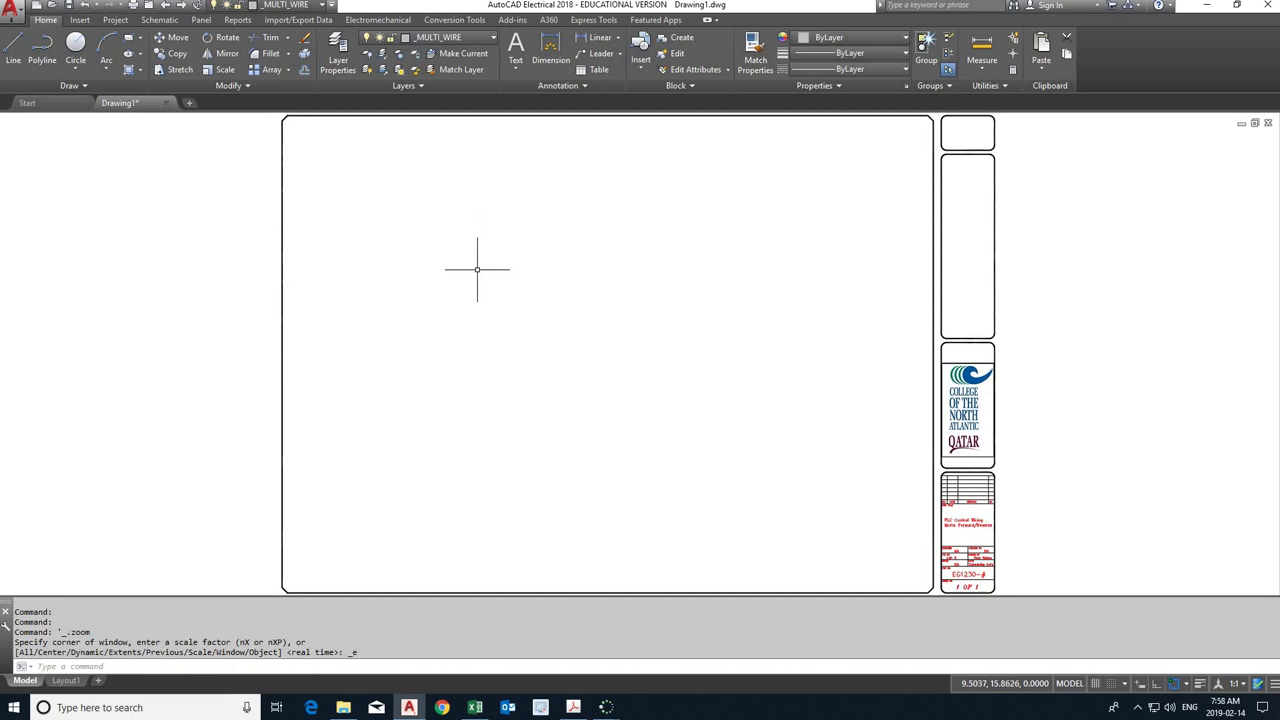
left_click(13, 10)
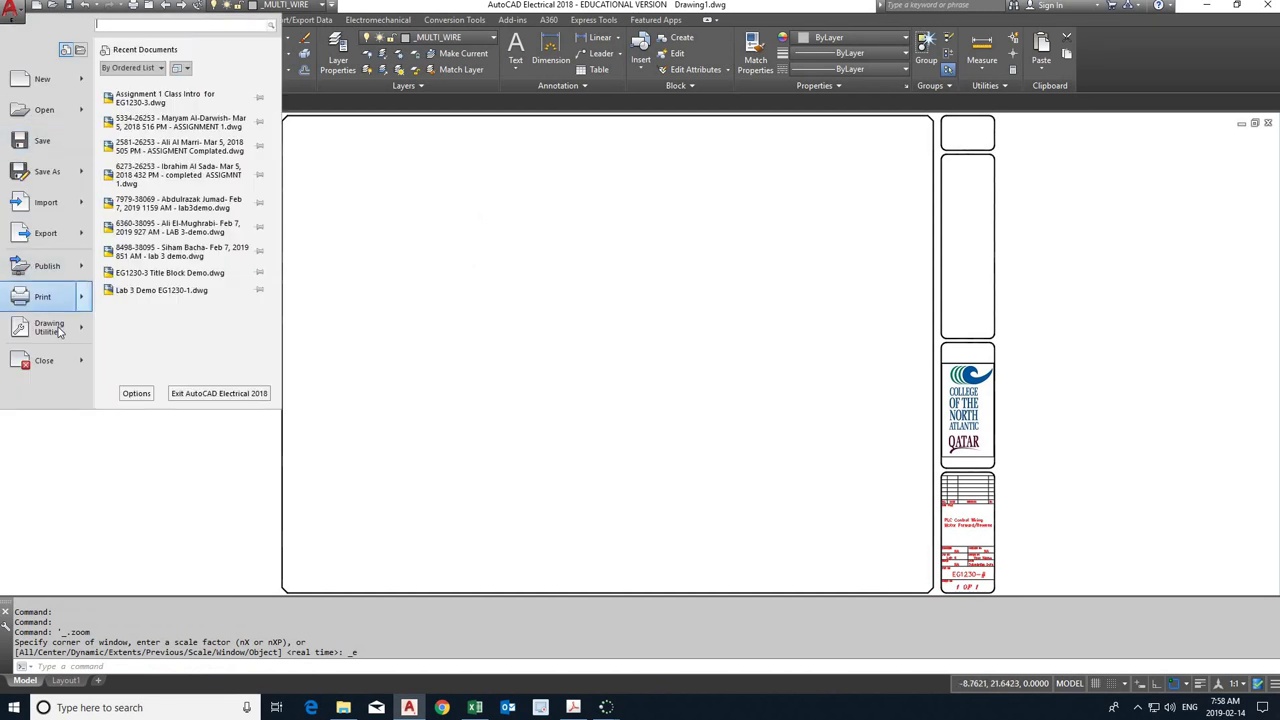
mouse_move(58, 332)
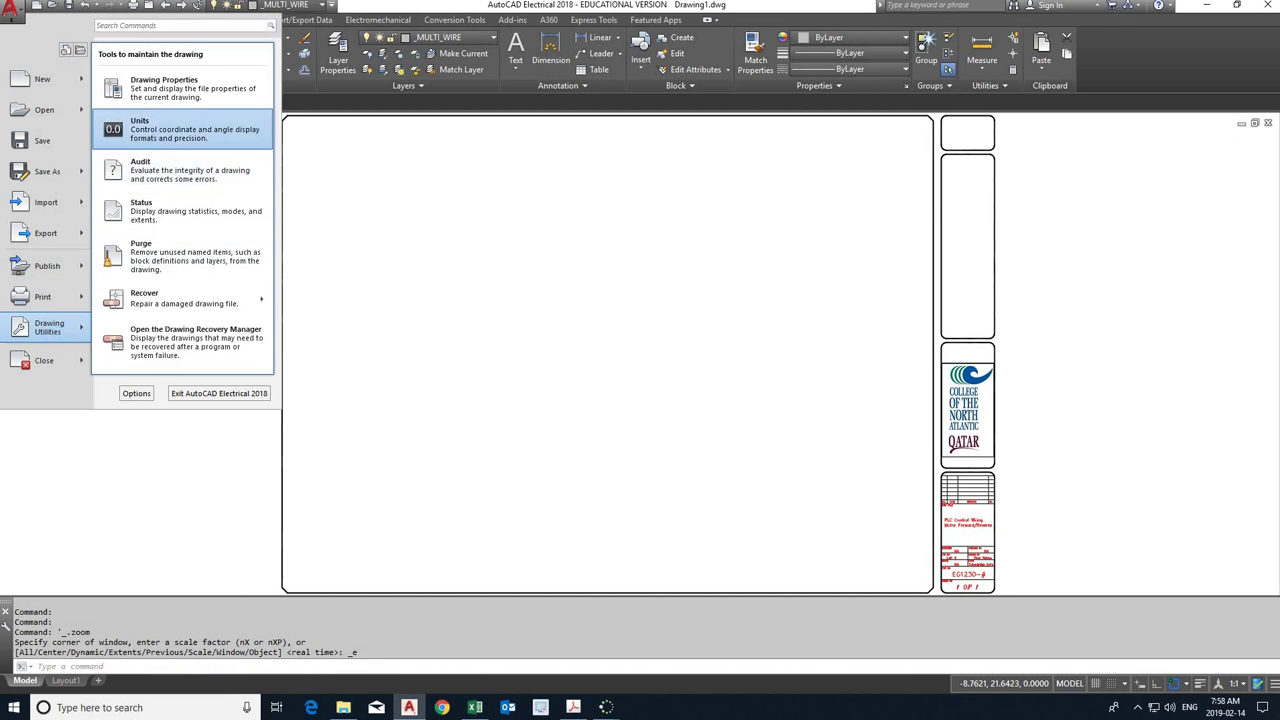
key("Escape")
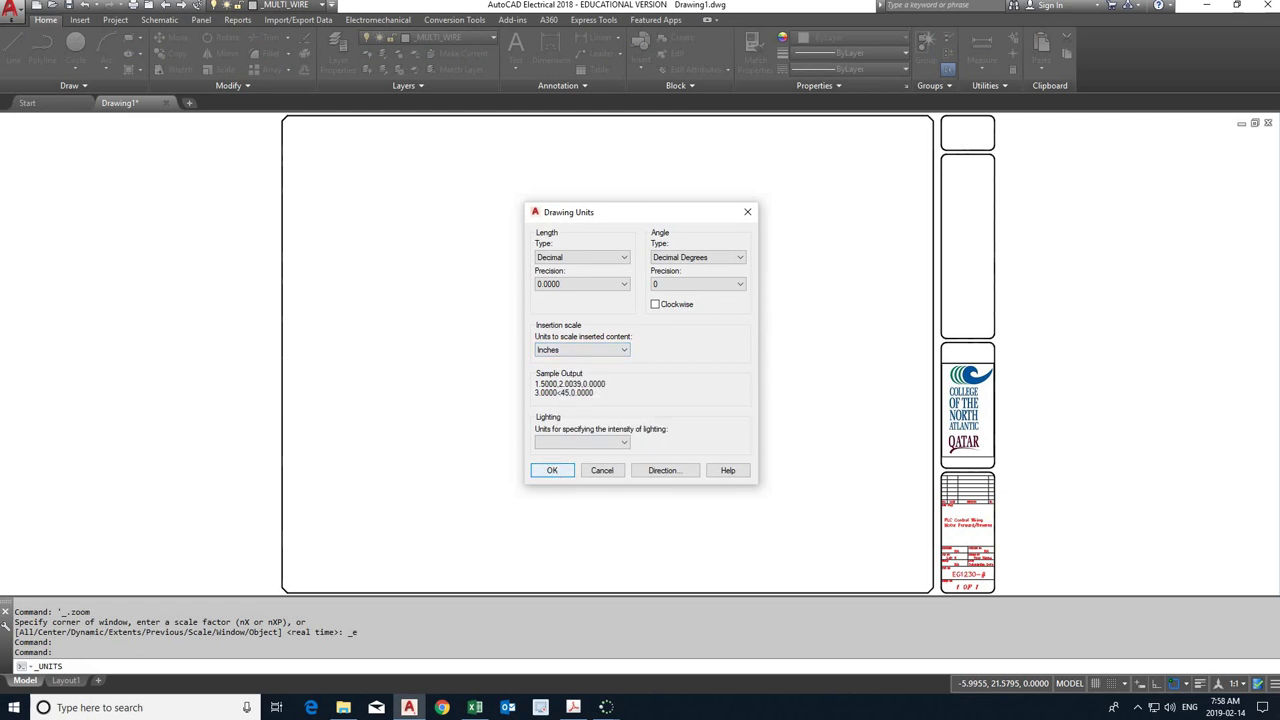
left_click(553, 471)
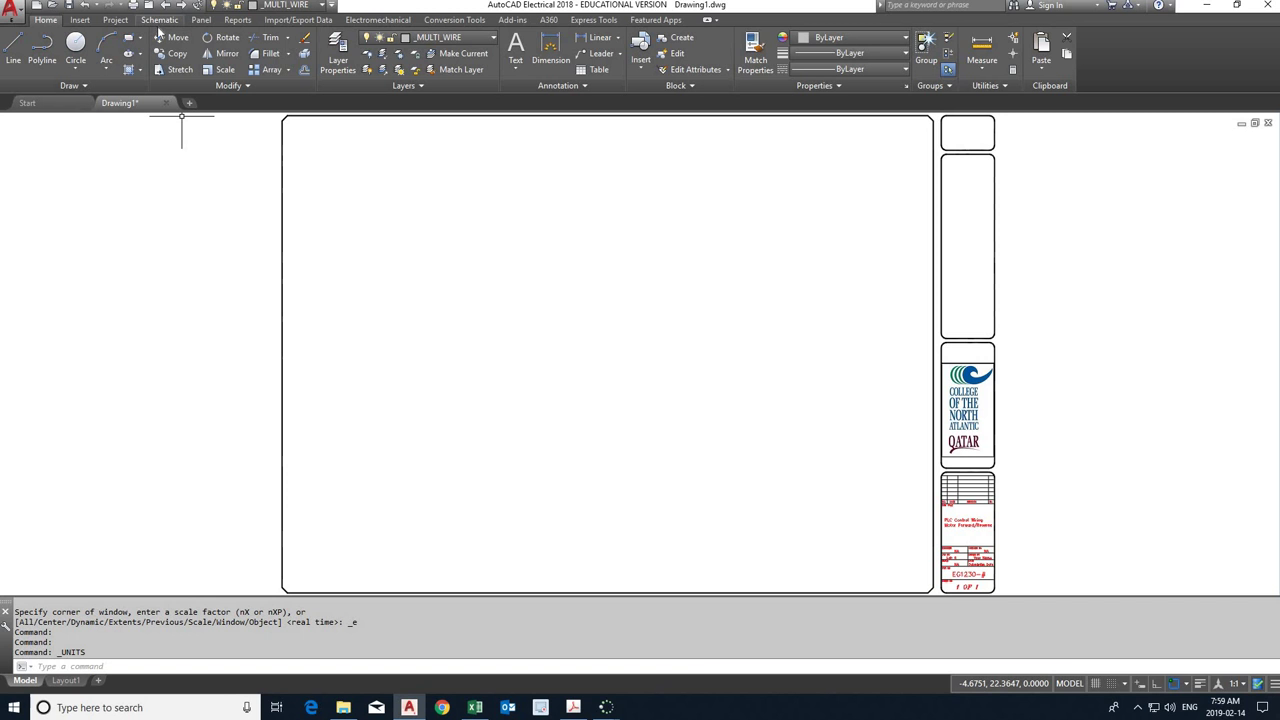
From the Schematic Icon Menu, choose PLC I/O > PLC I/O Modules.
left_click(158, 21)
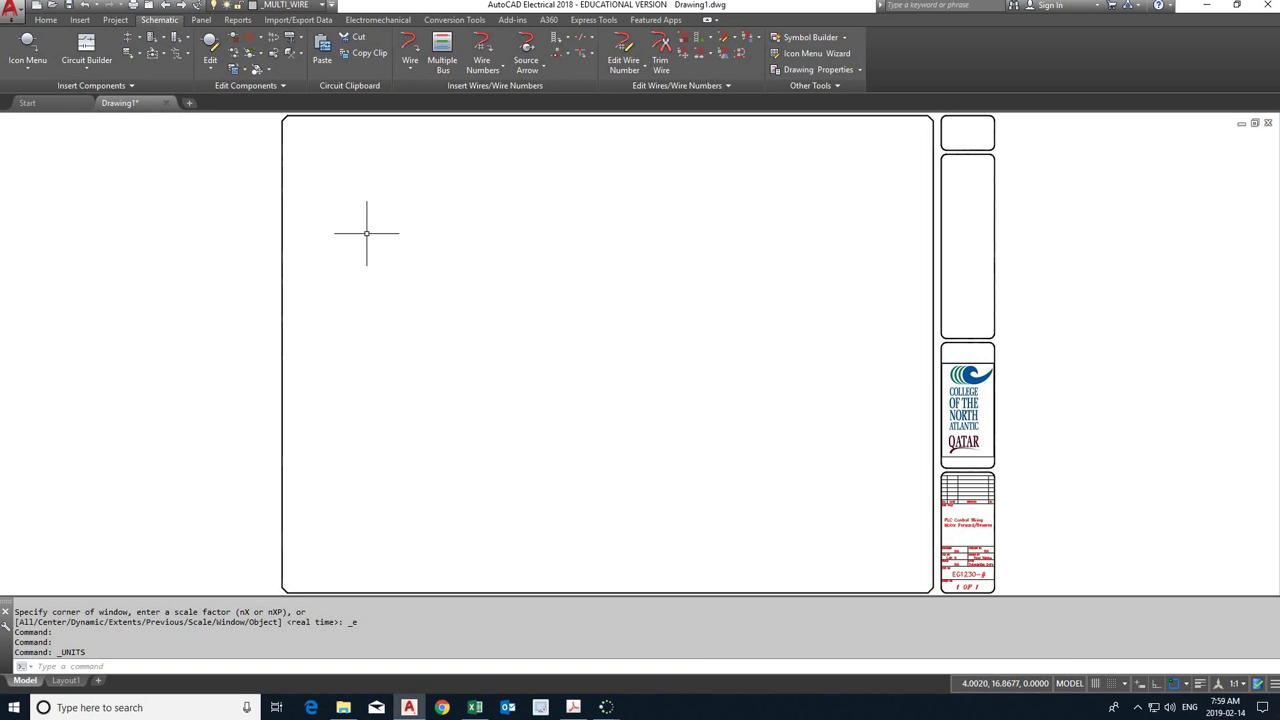
left_click(29, 44)
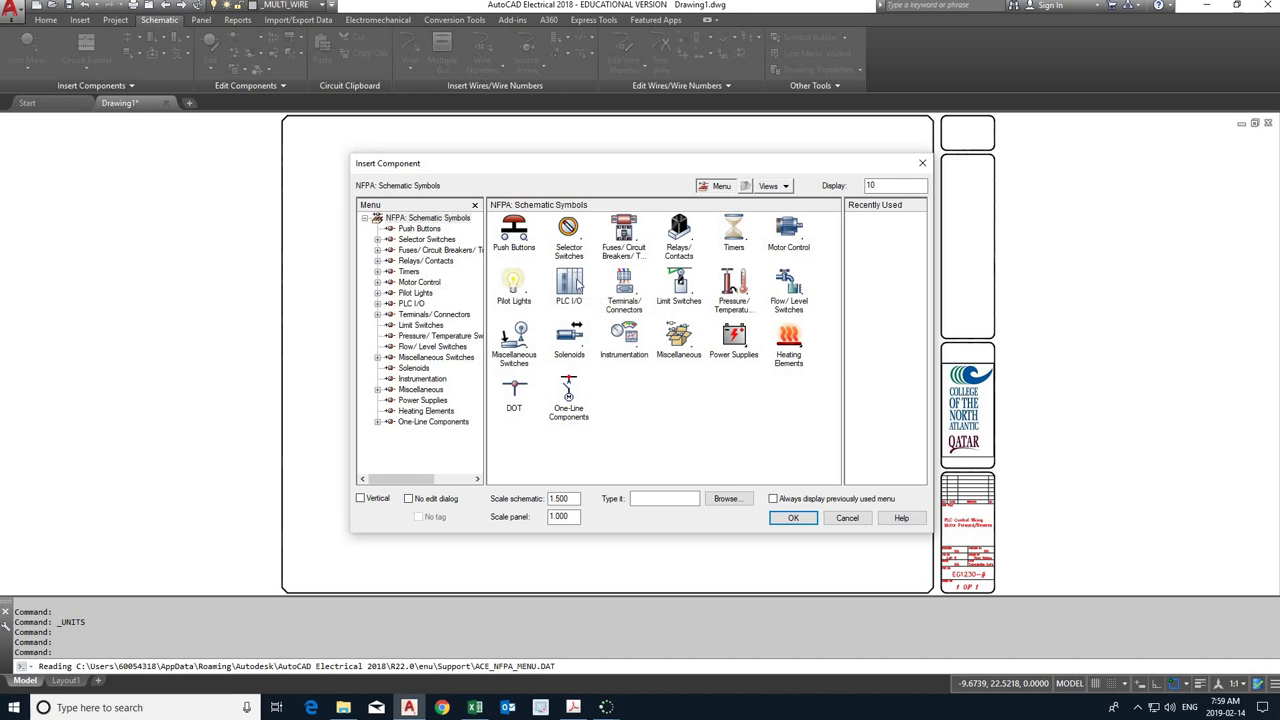
left_click(576, 288)
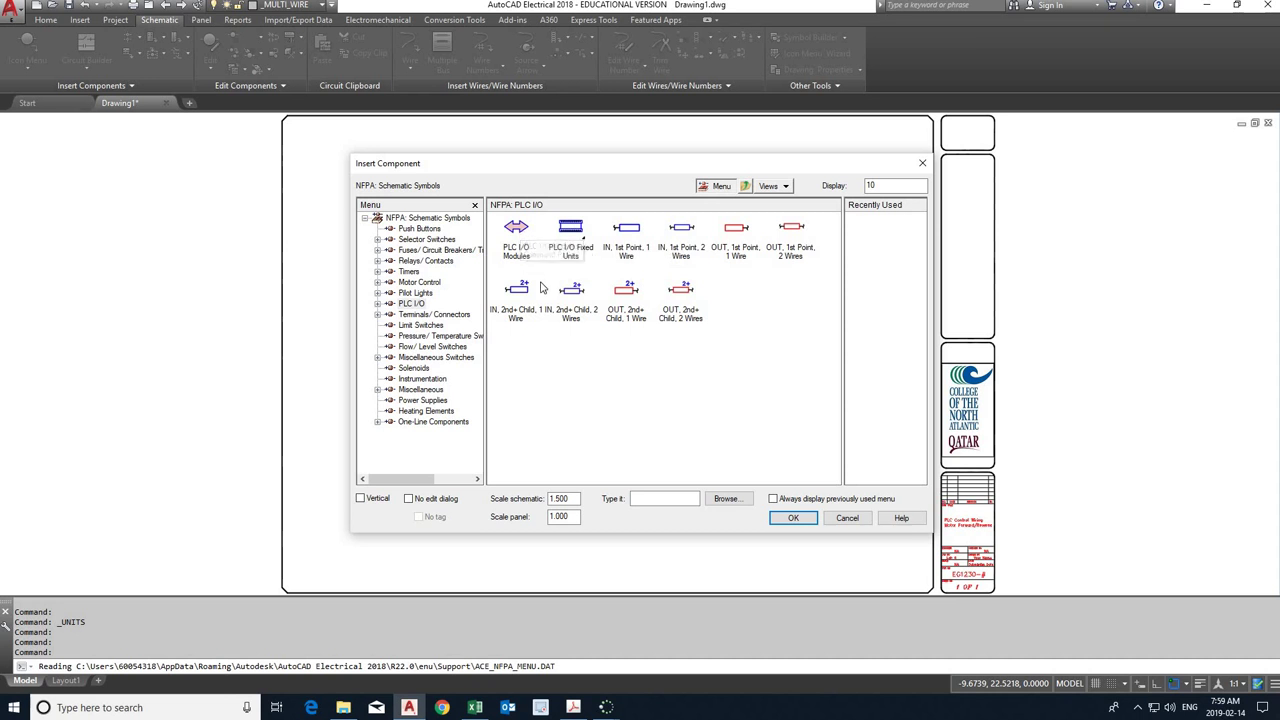
left_click(517, 228)
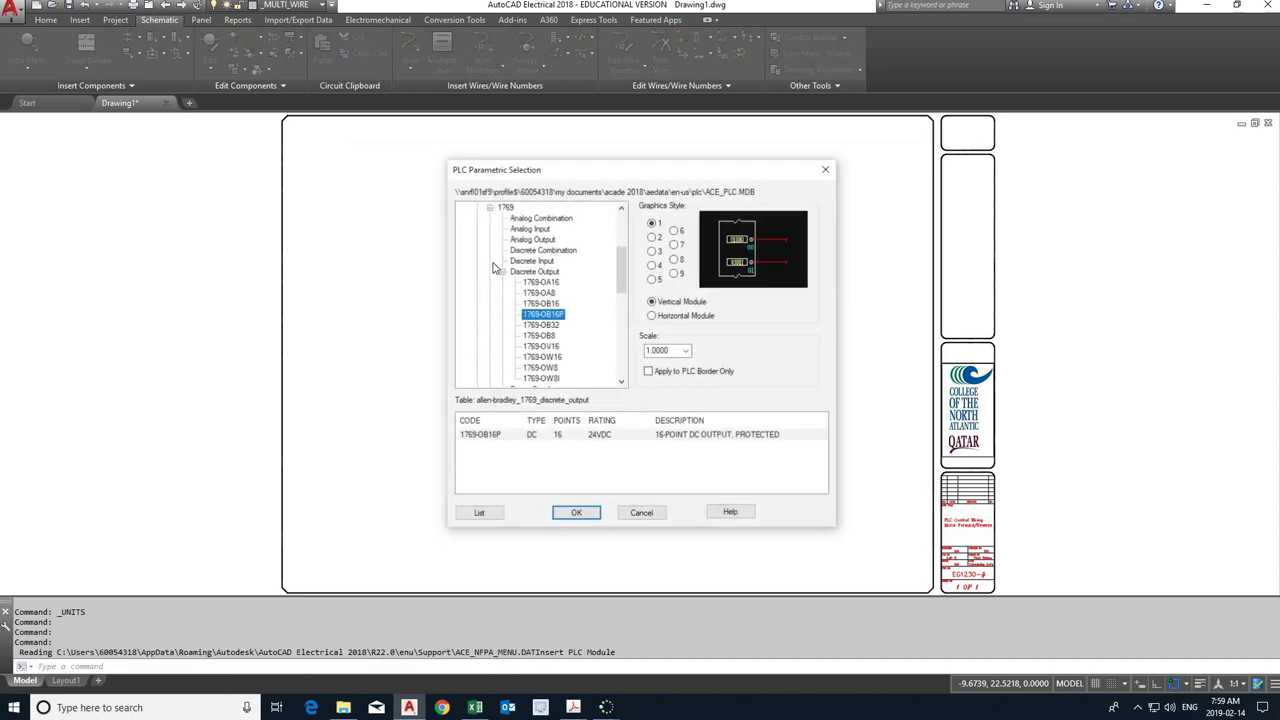
Under Allen-Bradley > 1769 > Discrete Input, select the 1769-IQ16 module and confirm it for placement.
left_click(489, 207)
scroll(478, 250, "up", 4)
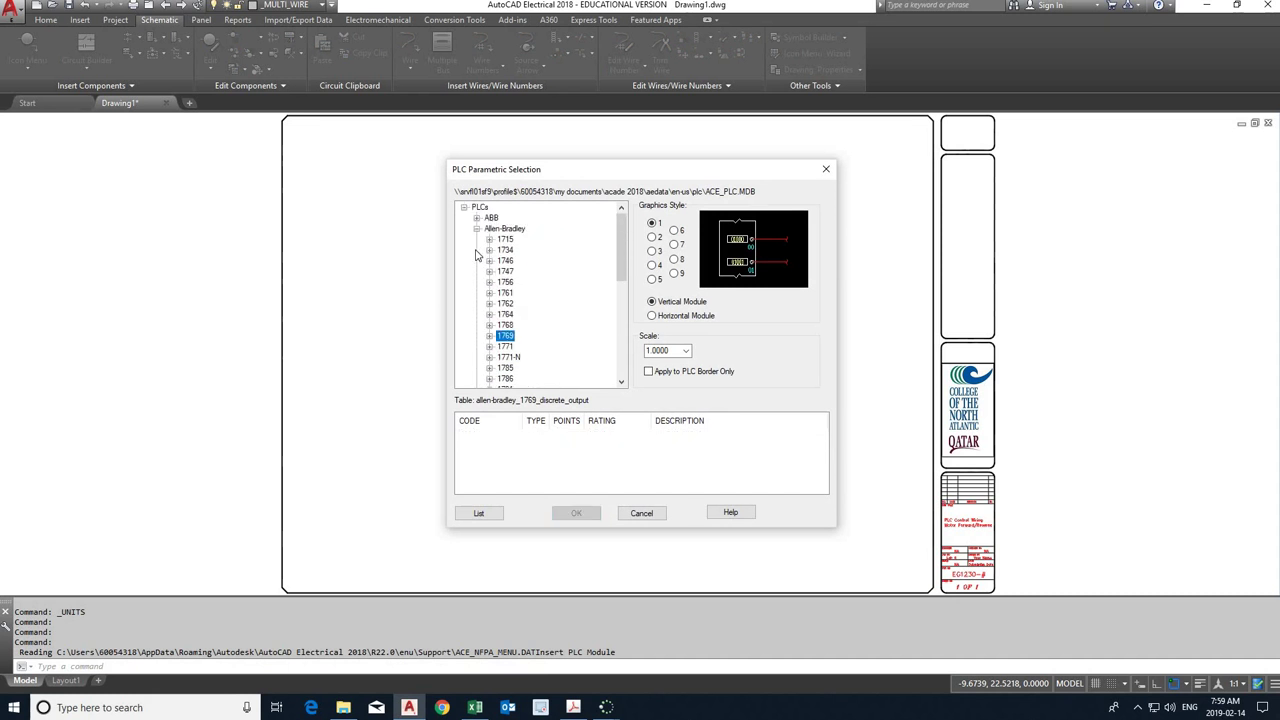
left_click(477, 229)
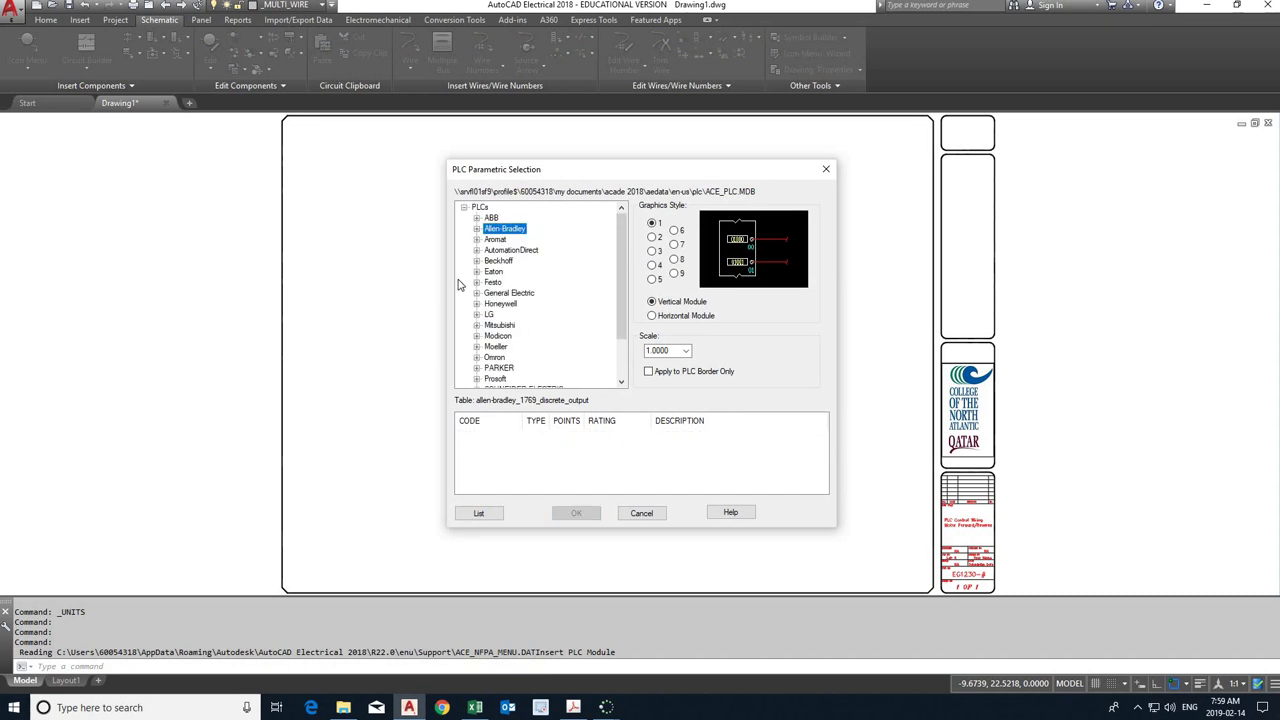
left_click(477, 229)
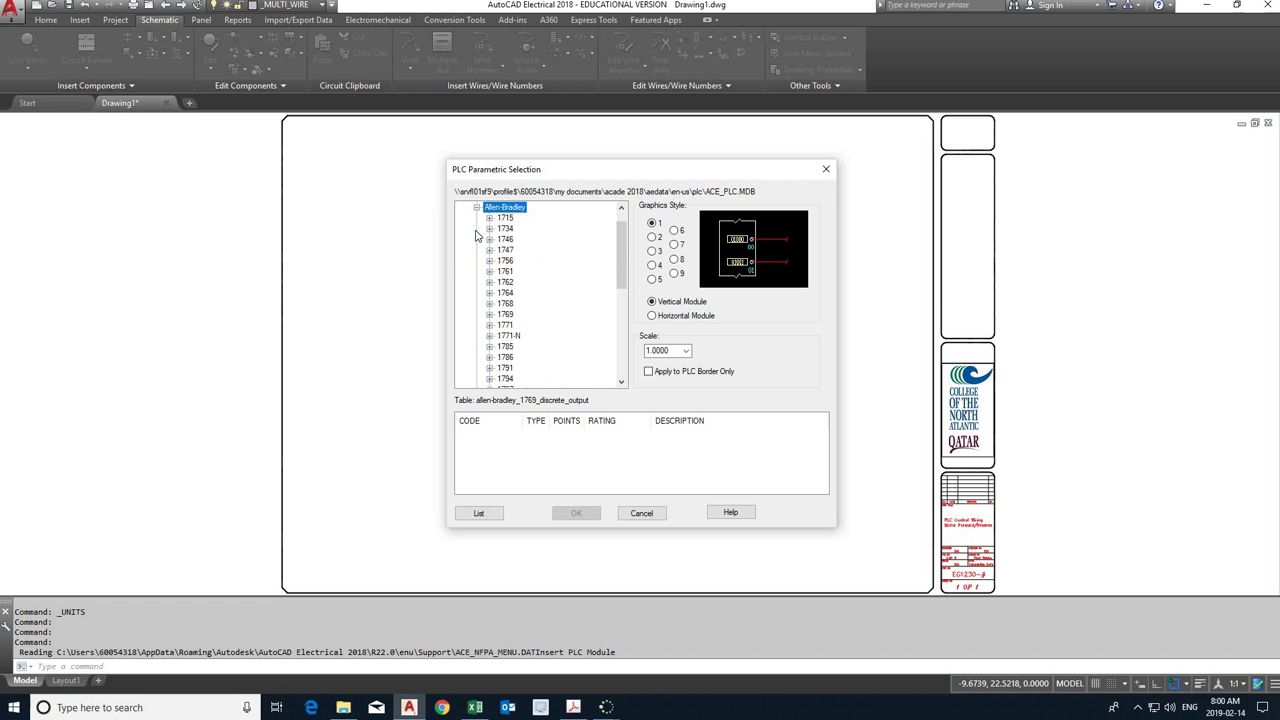
left_click(489, 314)
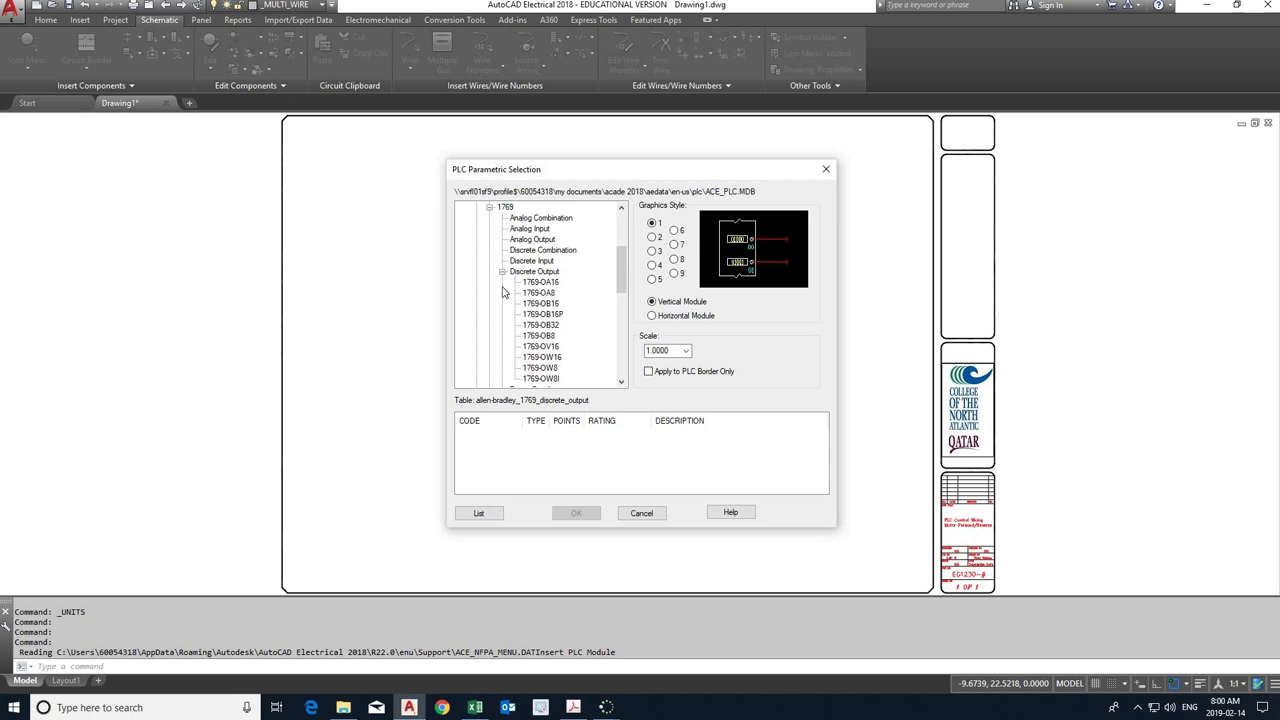
left_click(502, 273)
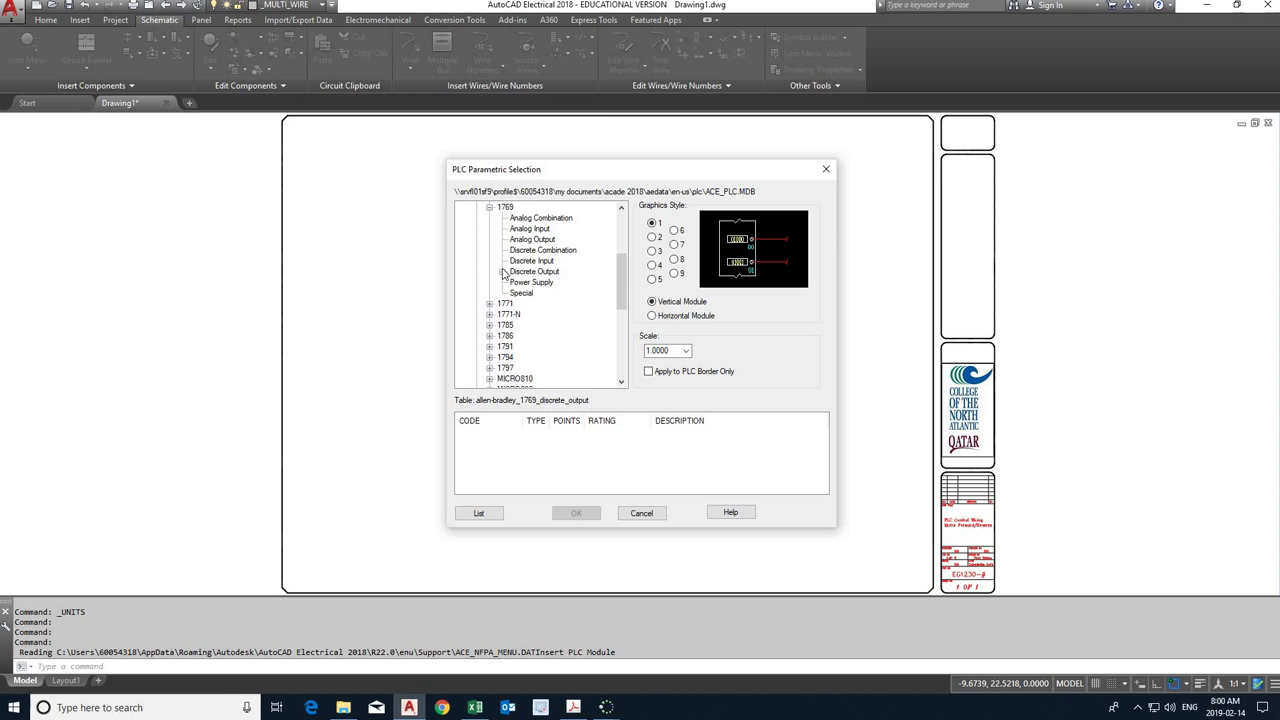
left_click(524, 262)
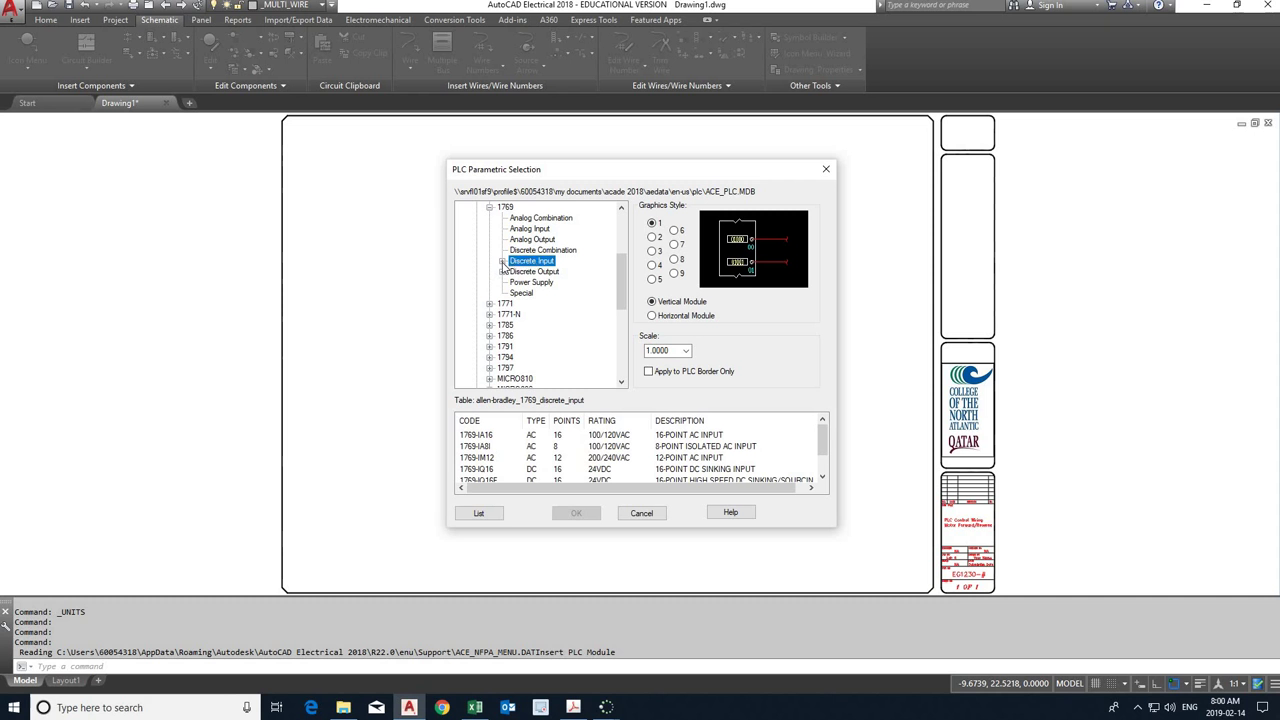
left_click(502, 262)
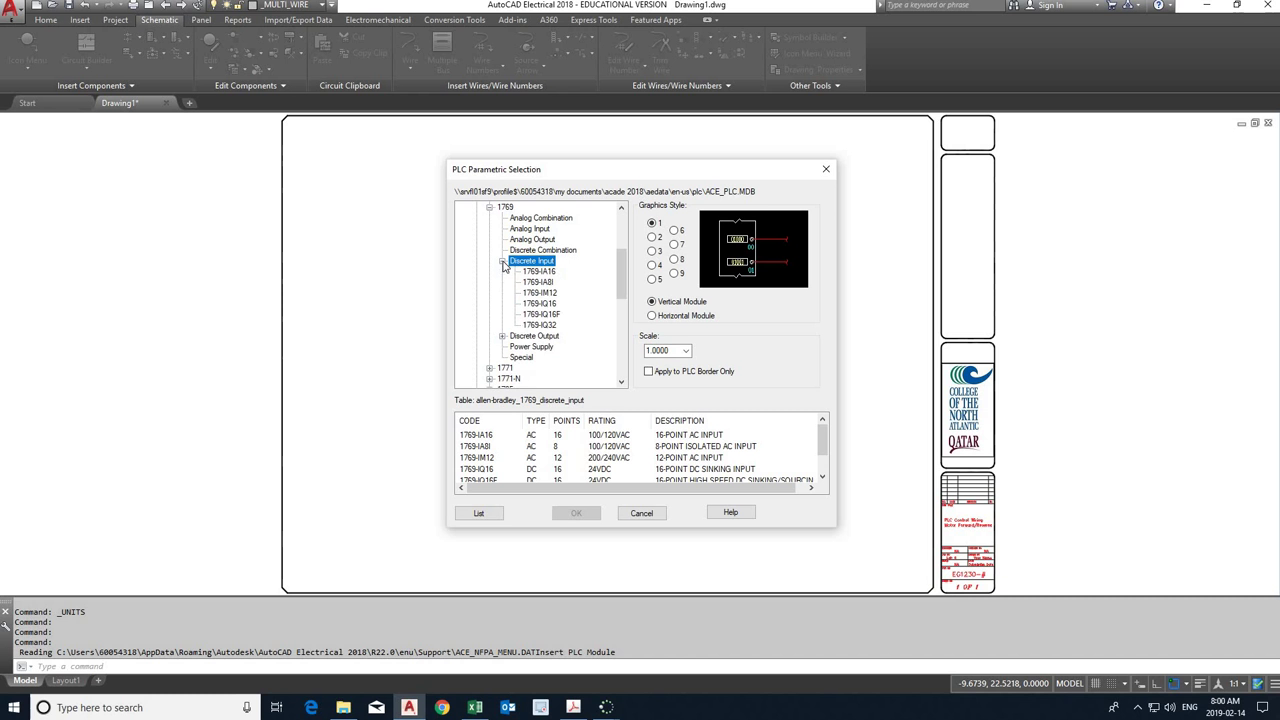
left_click(541, 304)
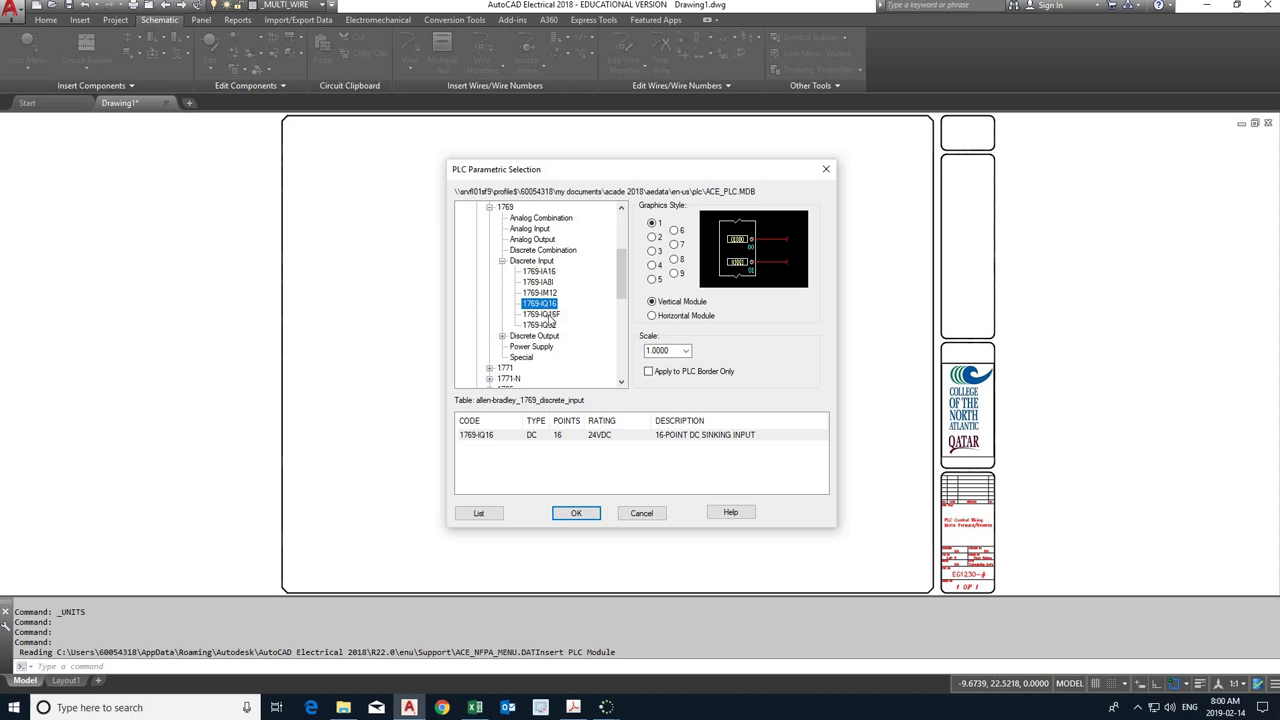
left_click(576, 514)
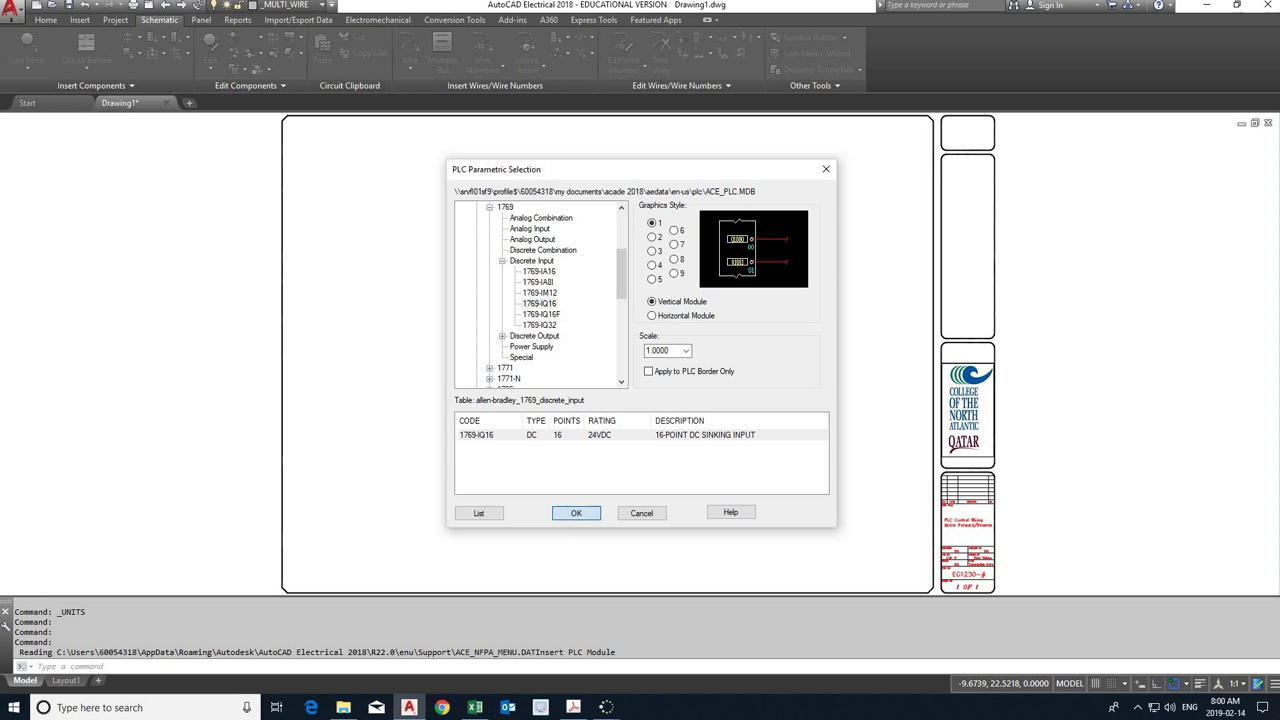